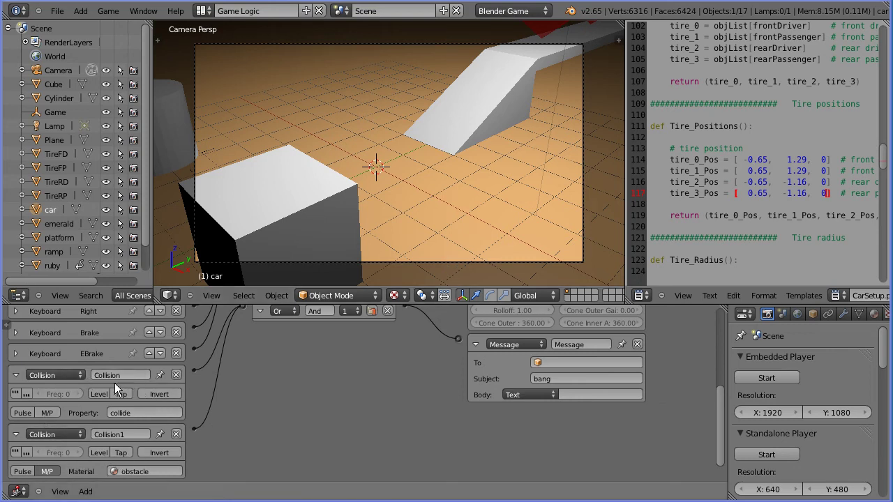
Step: Test-play the game in the viewport, driving the car into an obstacle, then stop it
click(758, 378)
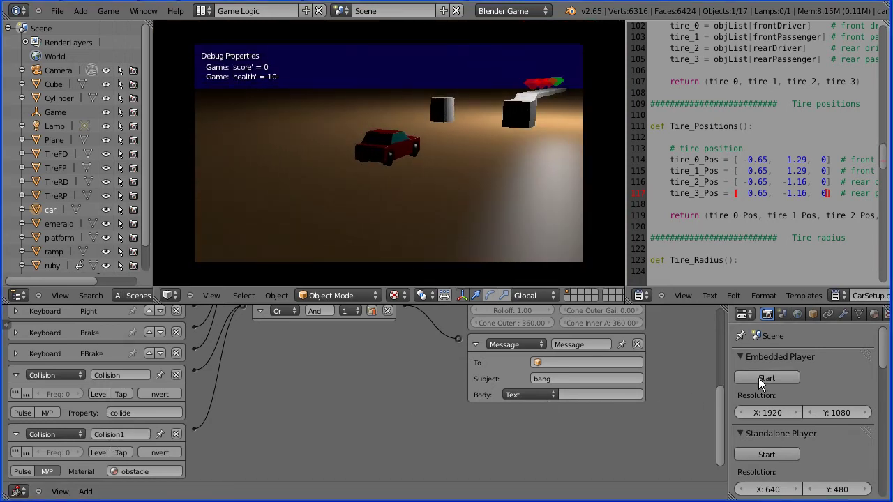
key(Up)
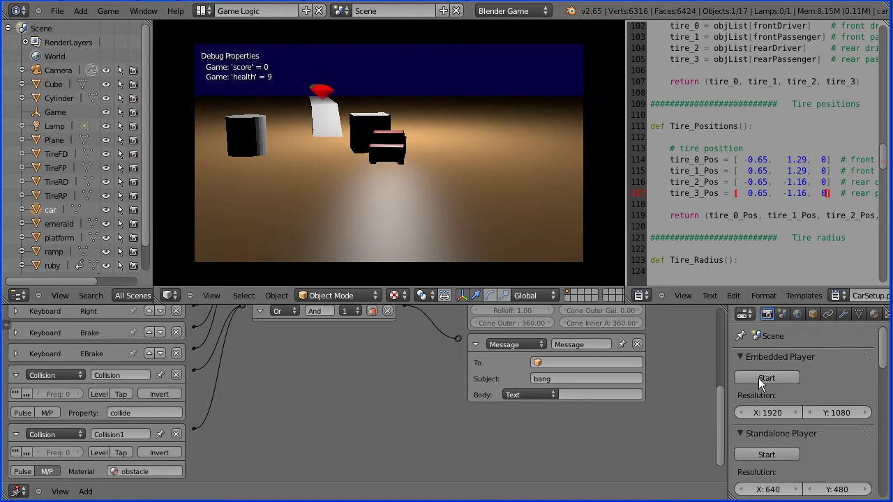
key(Escape)
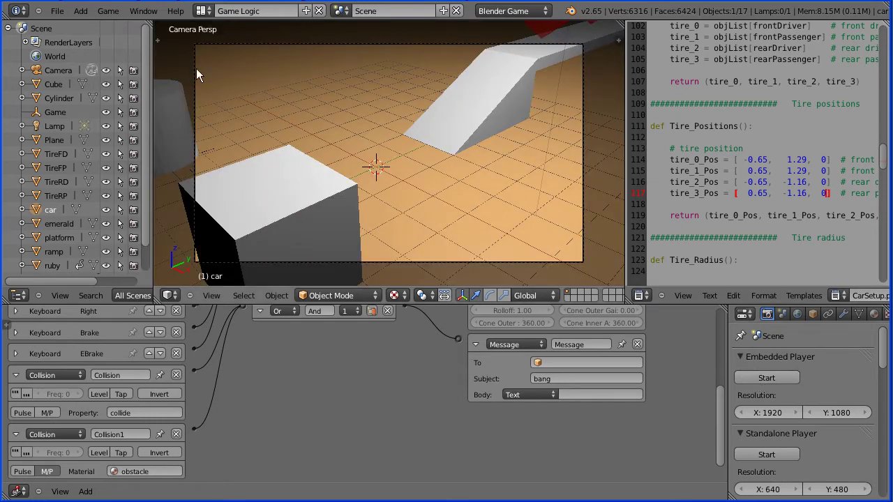
Step: Start a new file, confirming Reload Start-Up File
click(62, 15)
click(76, 36)
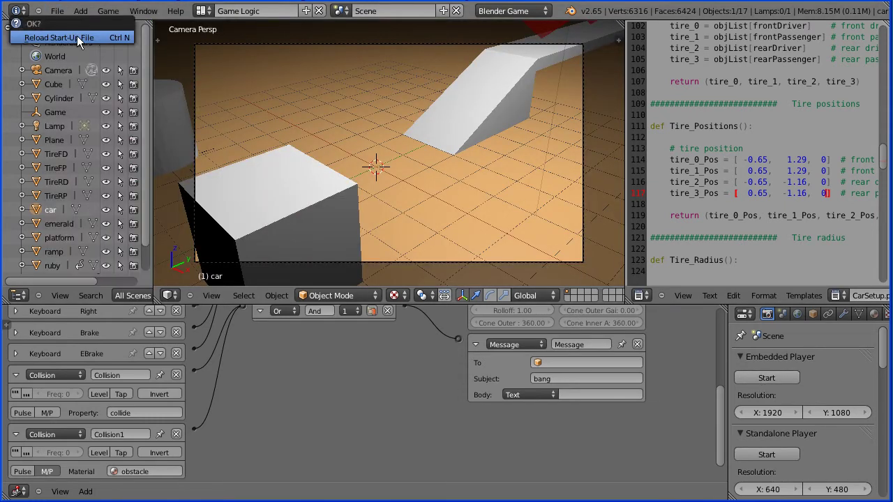
click(80, 37)
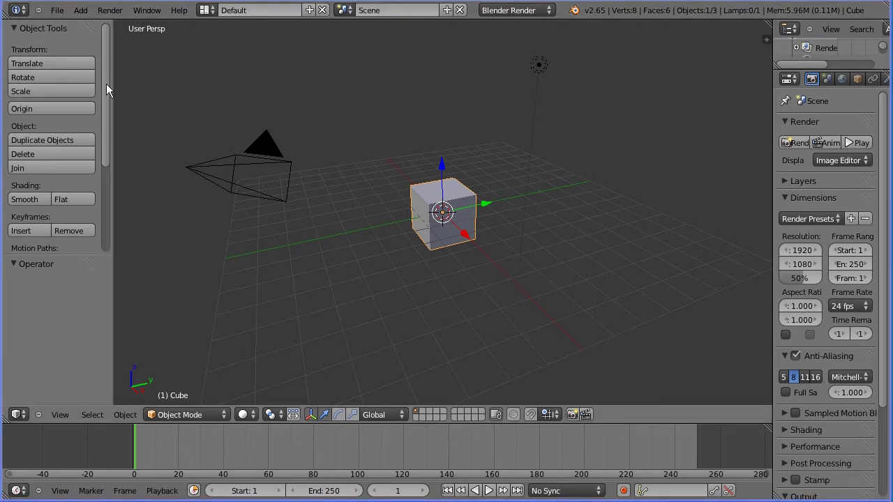
Step: Reopen soundTut16.blend from the recent files list
click(57, 10)
mouse_move(62, 54)
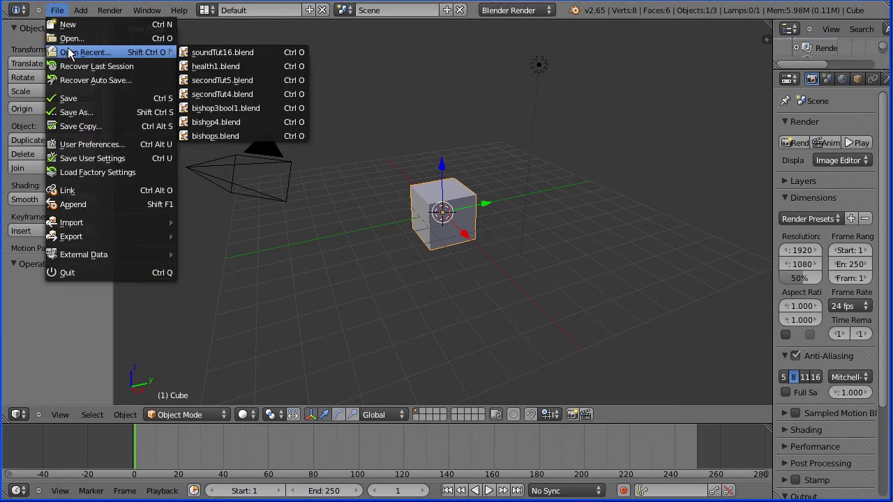
click(278, 52)
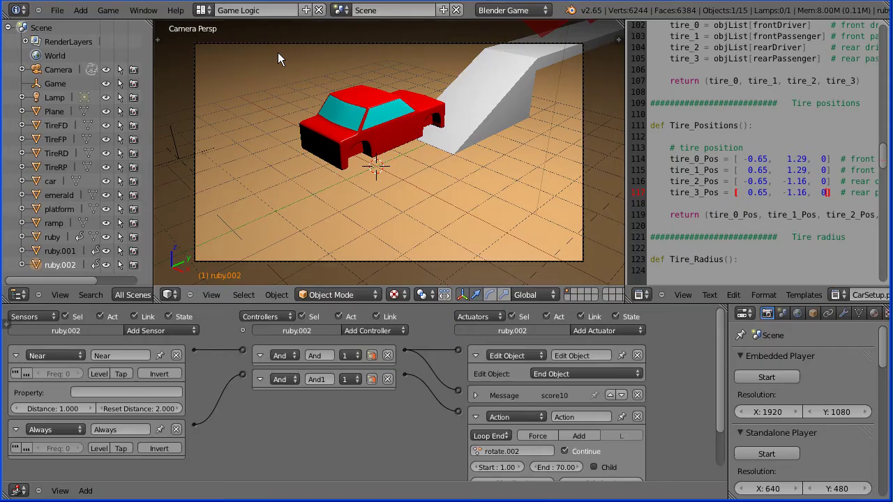
Step: Switch to the Default layout and set the car's Y location to 20
click(202, 11)
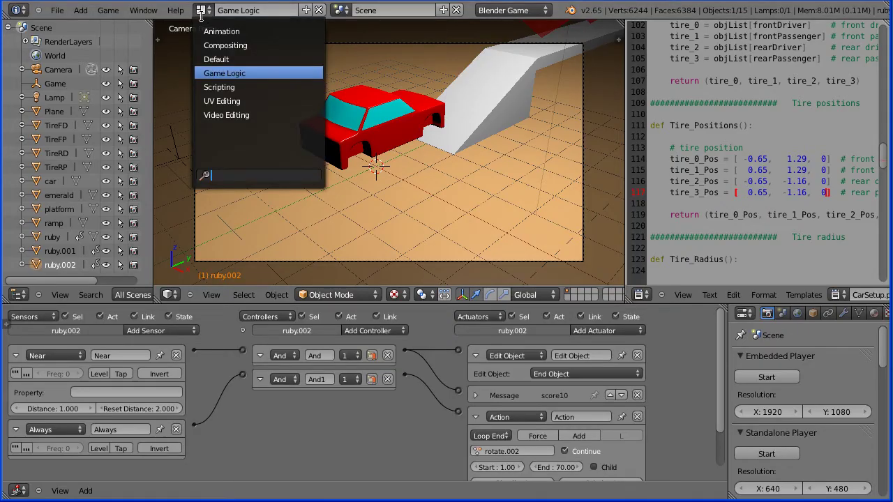
click(283, 59)
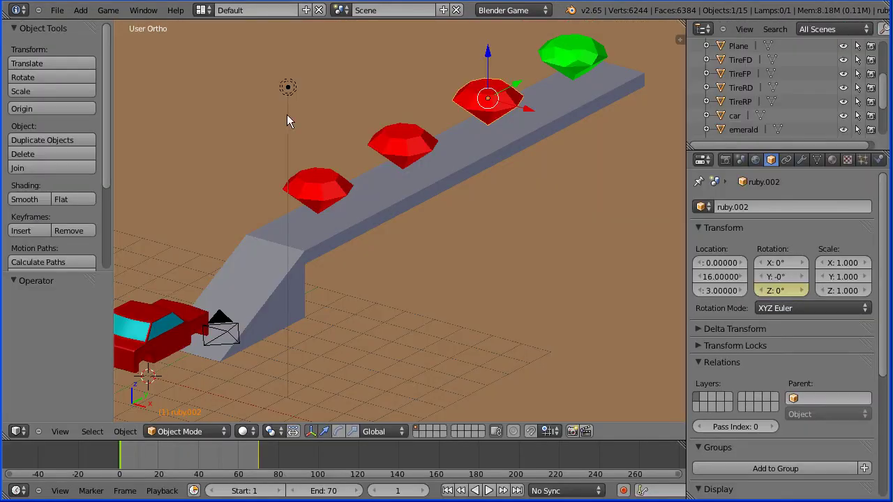
right_click(175, 322)
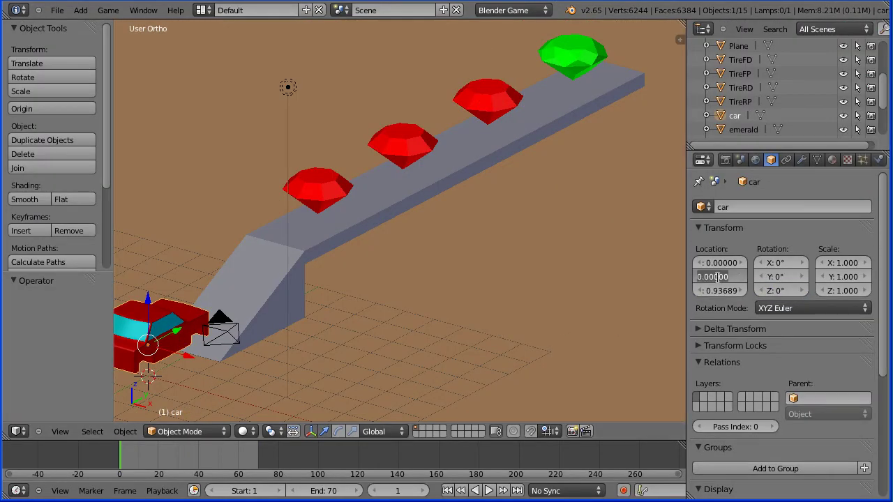
text(20)
key(Return)
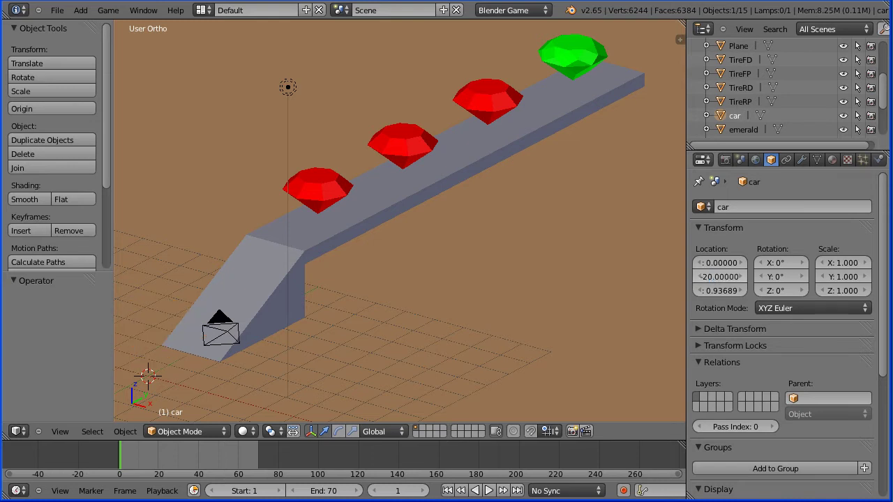
scroll(388, 288, down, 5)
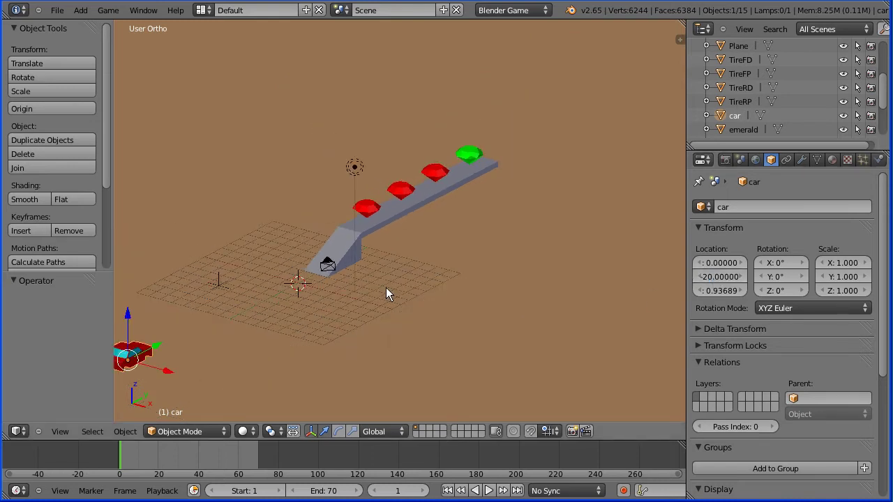
Step: Add a cylinder mesh to the scene
click(80, 9)
mouse_move(89, 26)
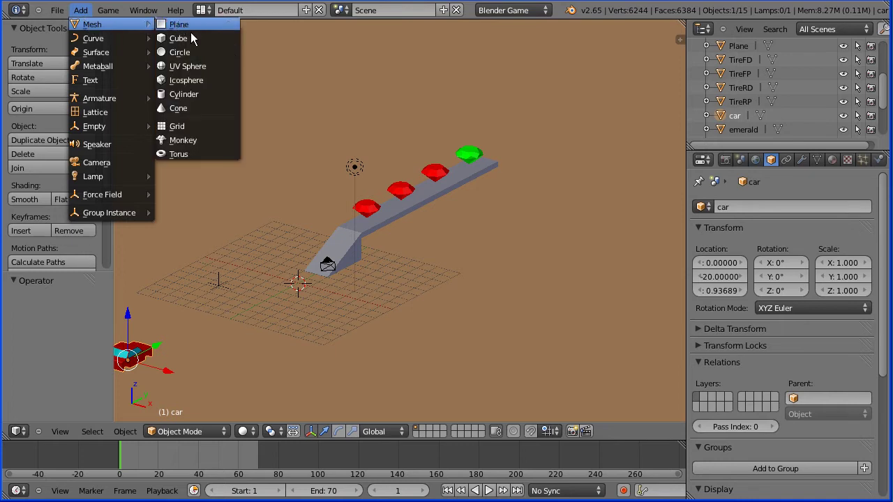
click(202, 96)
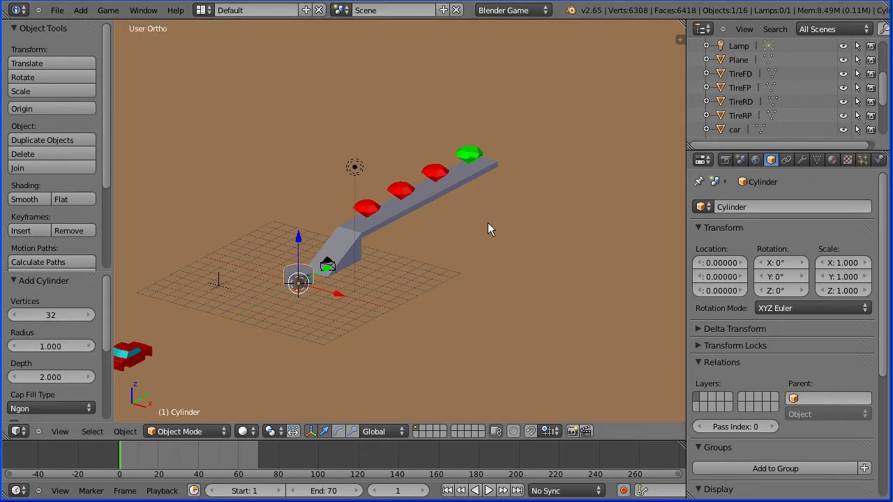
Step: Place the cylinder at location X -1, Y -4, Z 1
click(721, 263)
text(-1)
key(Return)
click(711, 277)
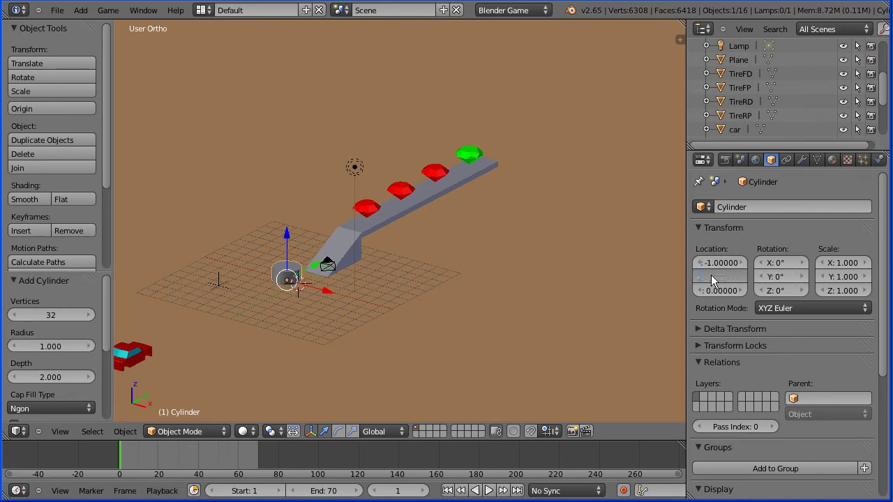
text(-4)
key(Return)
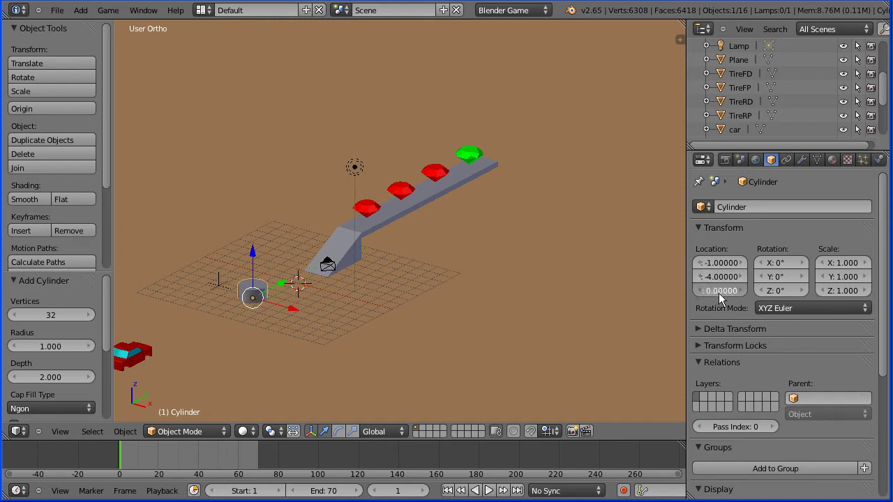
click(718, 293)
text(1)
key(Return)
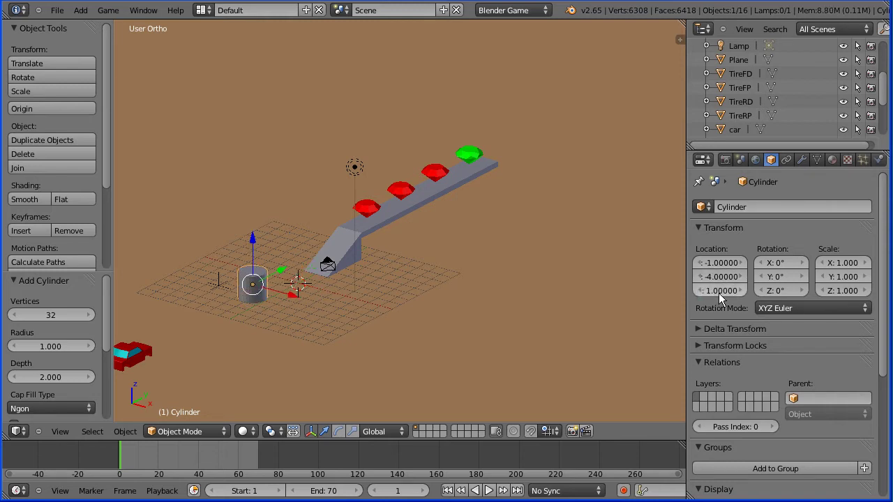
click(201, 9)
Step: Switch to Game Logic and test-play, driving the car up the ramp to score
click(272, 73)
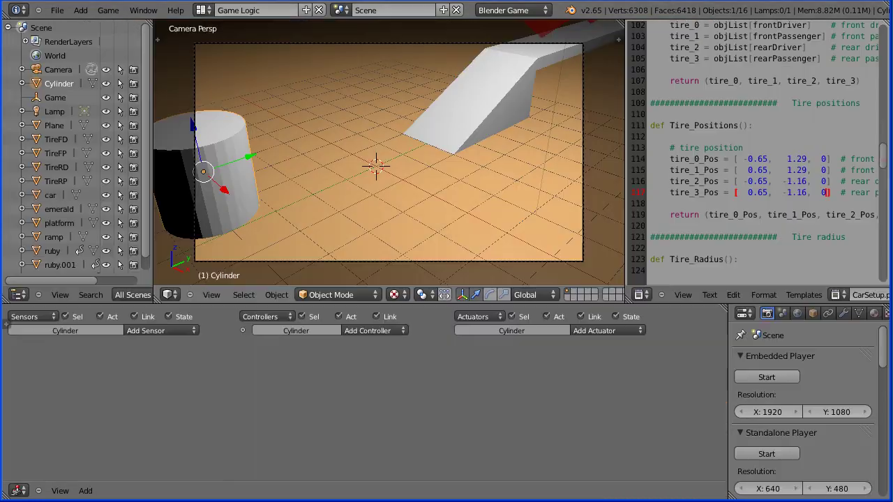
click(766, 377)
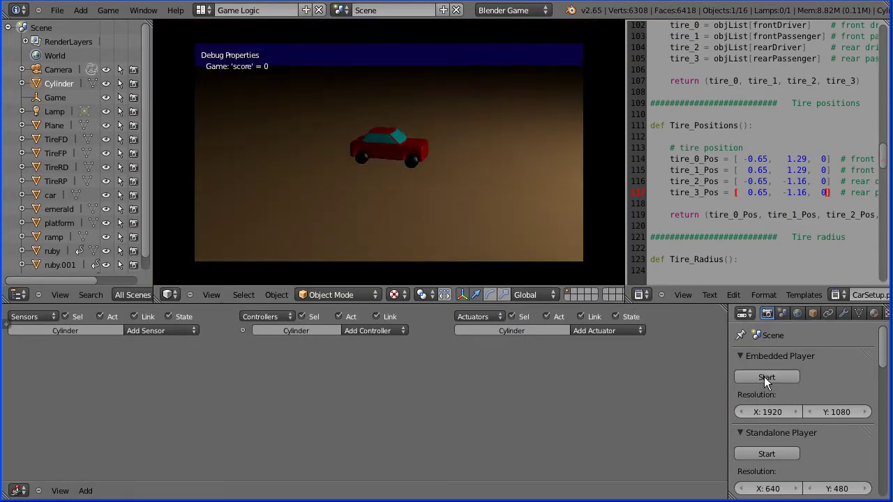
key(Up)
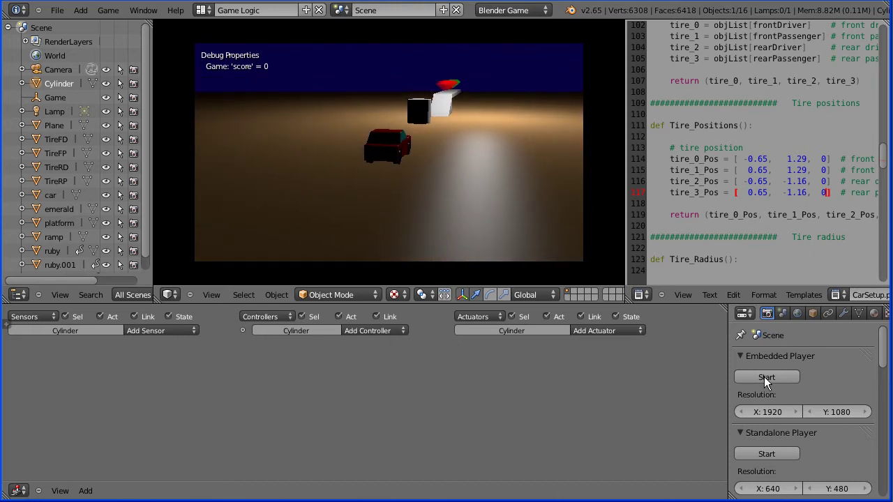
key(Left)
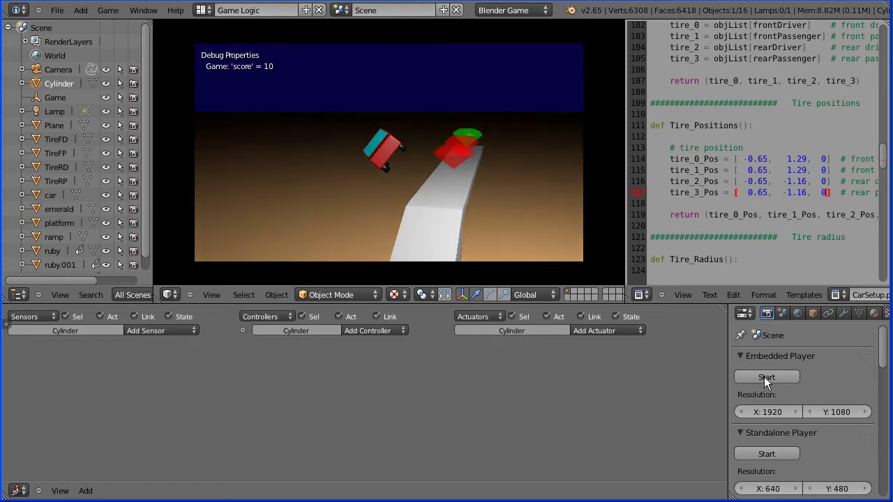
key(Escape)
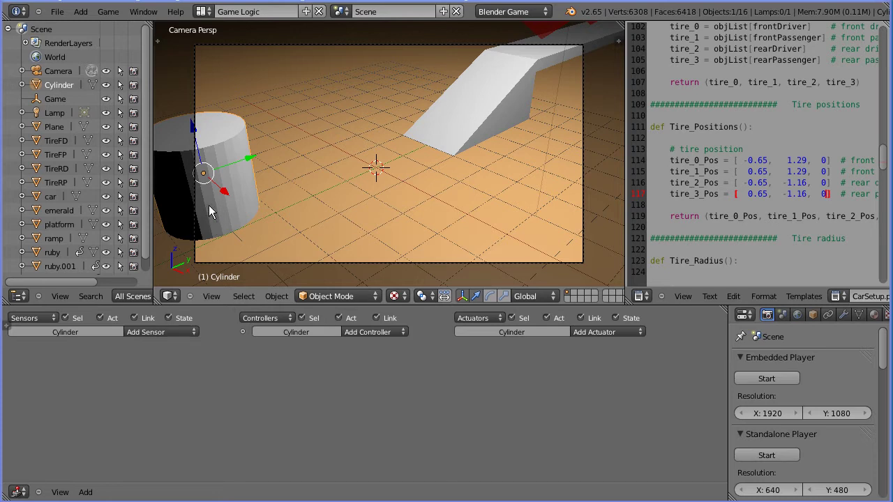
Step: Give the car a Collision sensor, an And controller and a Message actuator
click(173, 332)
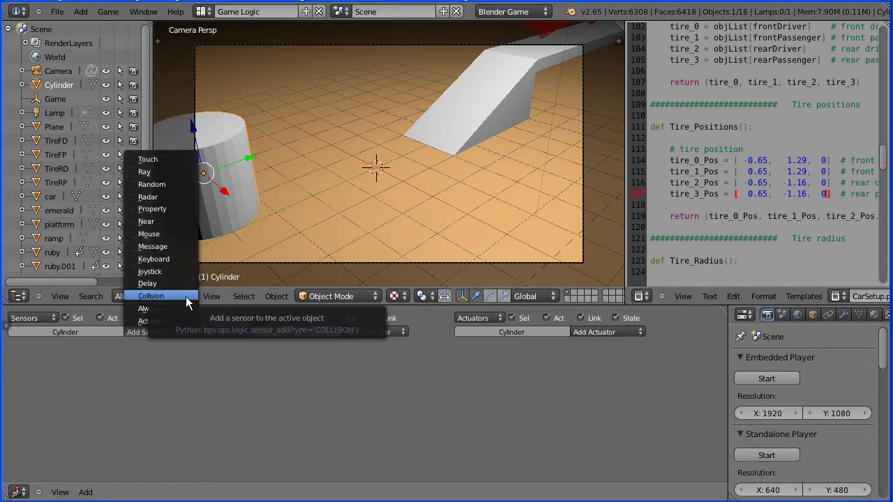
click(49, 198)
click(150, 332)
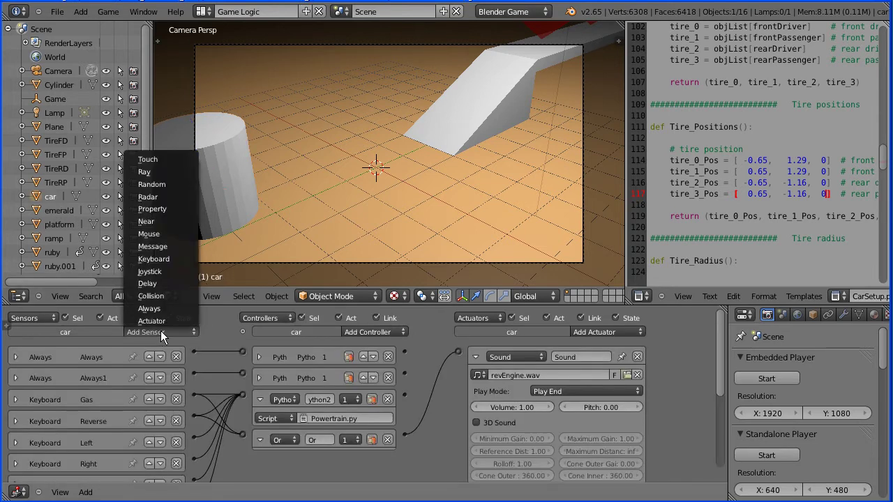
click(182, 298)
click(369, 333)
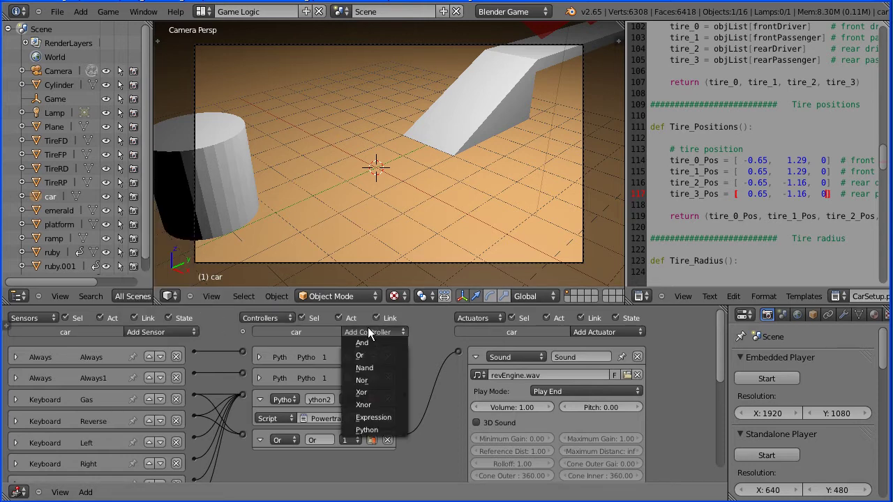
click(400, 344)
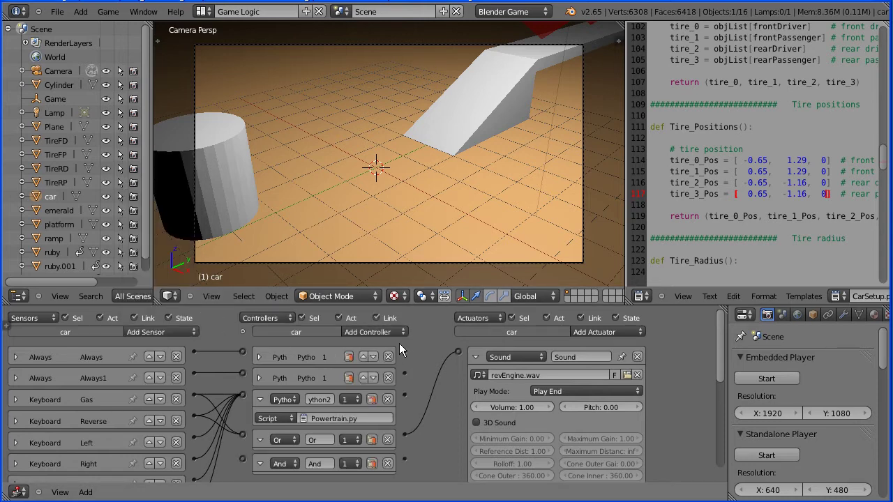
click(621, 332)
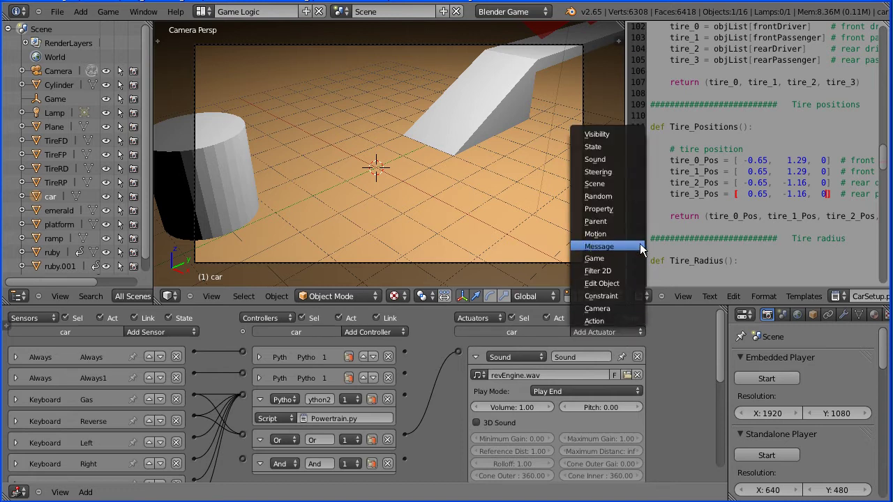
click(599, 246)
Step: Link Collision to And and And to Message, with message subject 'bang'
drag(721, 329, 723, 434)
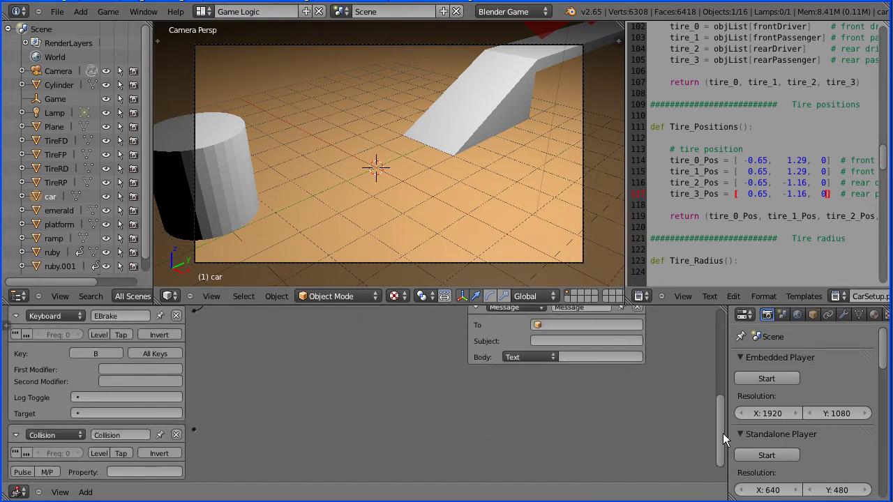
click(17, 318)
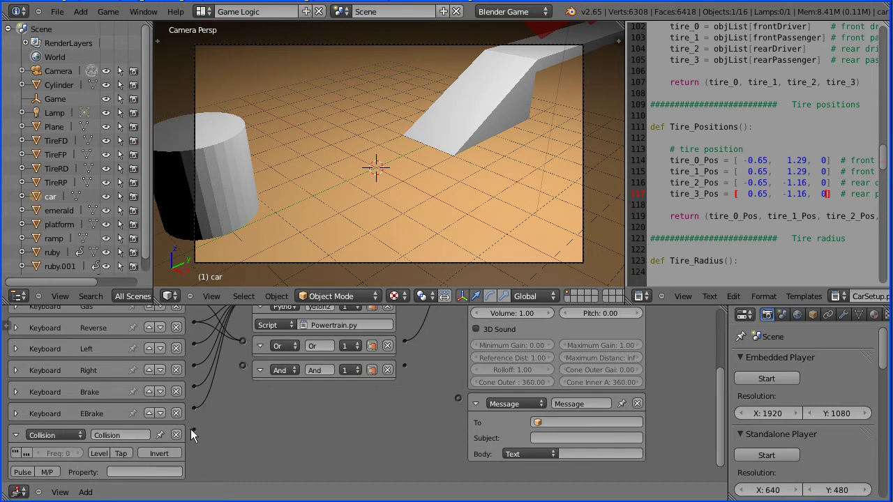
drag(193, 429, 243, 364)
drag(455, 394, 461, 399)
click(543, 437)
text(bang)
key(Return)
middle_drag(276, 243, 370, 238)
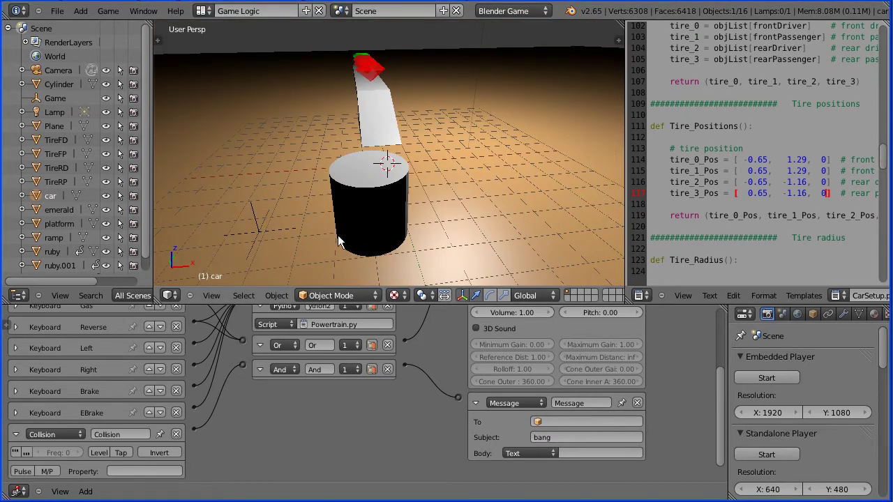
right_click(259, 230)
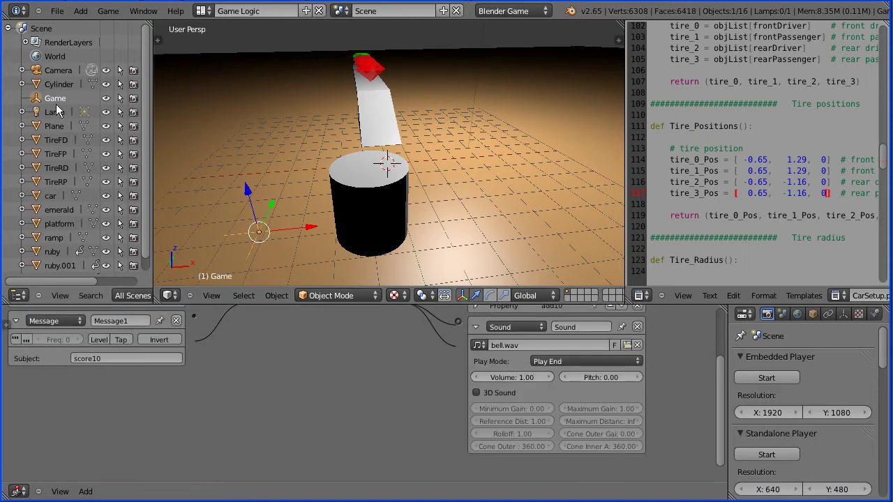
Step: In the logic editor's properties panel, add an Integer property 'health' with value 10
scroll(7, 328, up, 1)
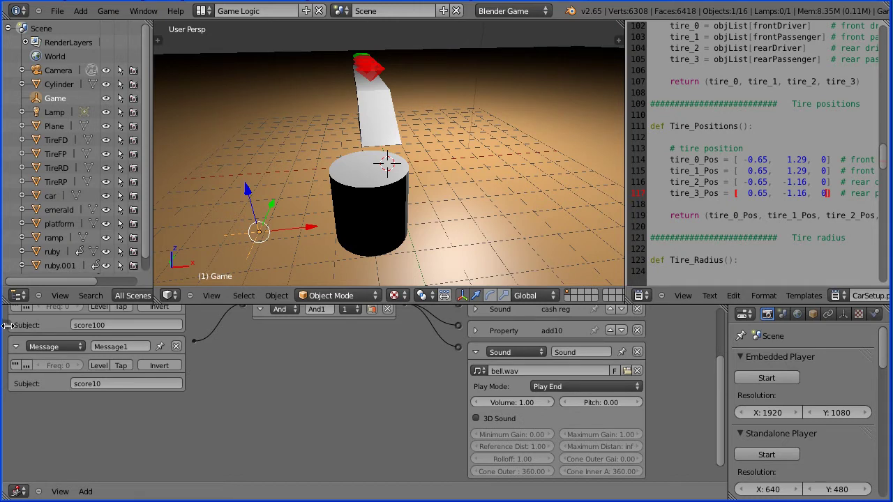
click(8, 325)
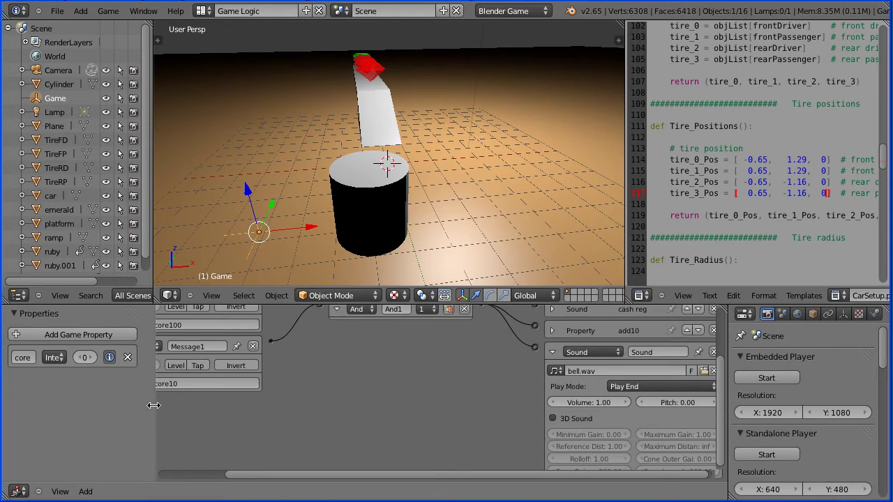
drag(152, 405, 185, 407)
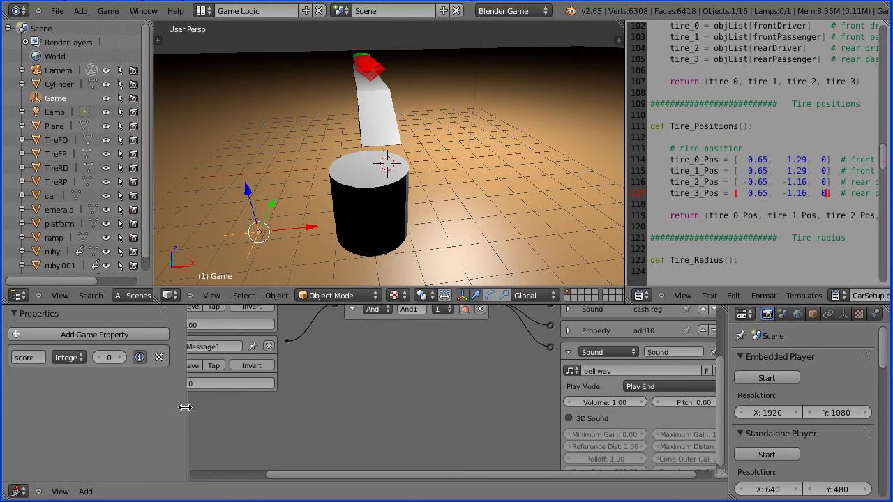
click(150, 335)
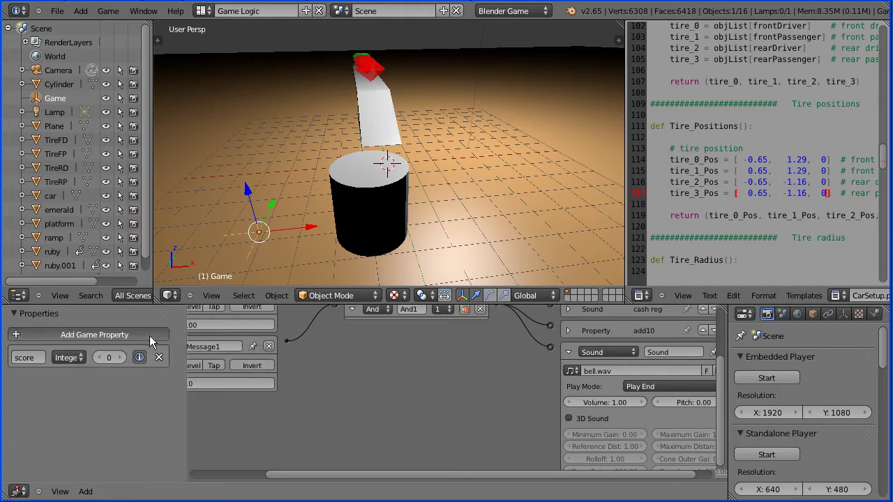
click(21, 384)
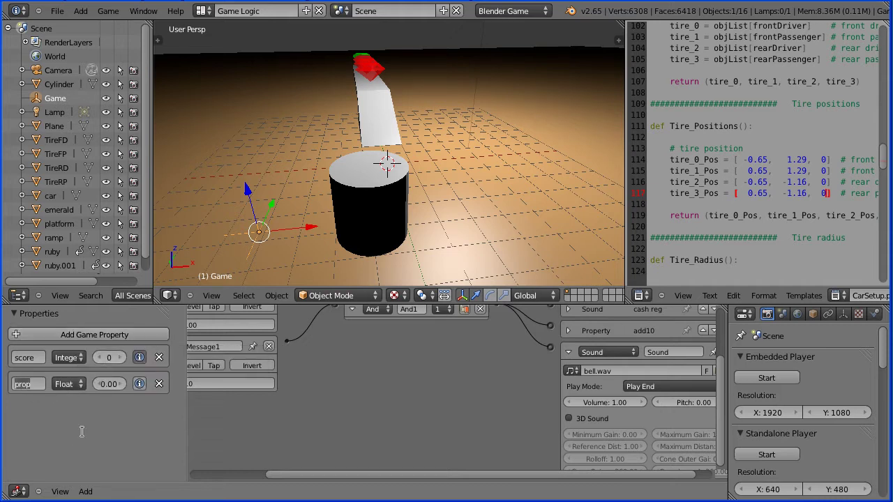
text(health)
click(73, 384)
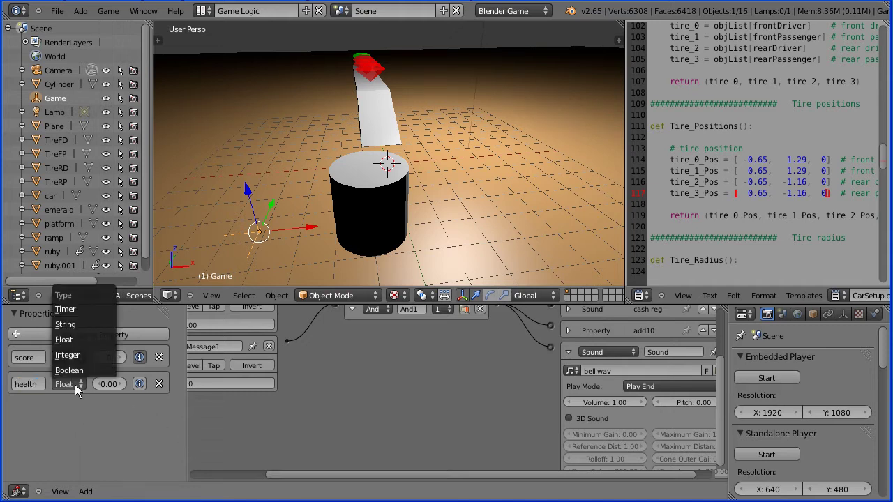
click(84, 356)
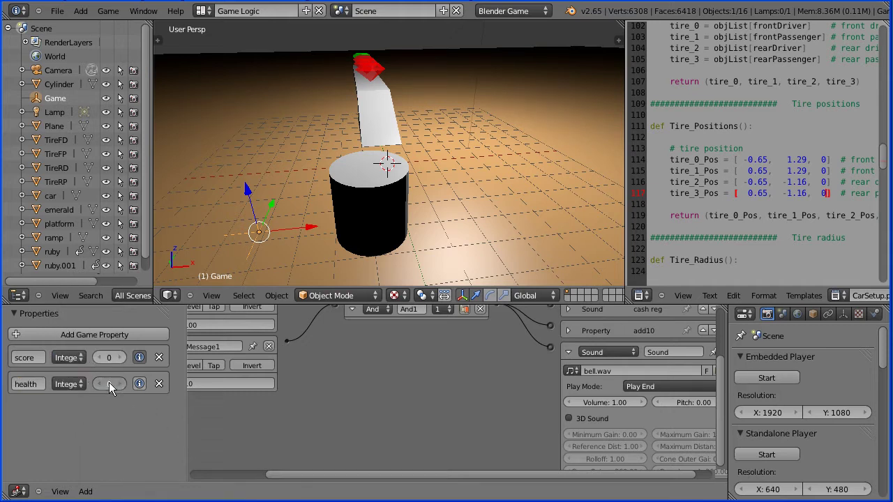
text(10)
key(Return)
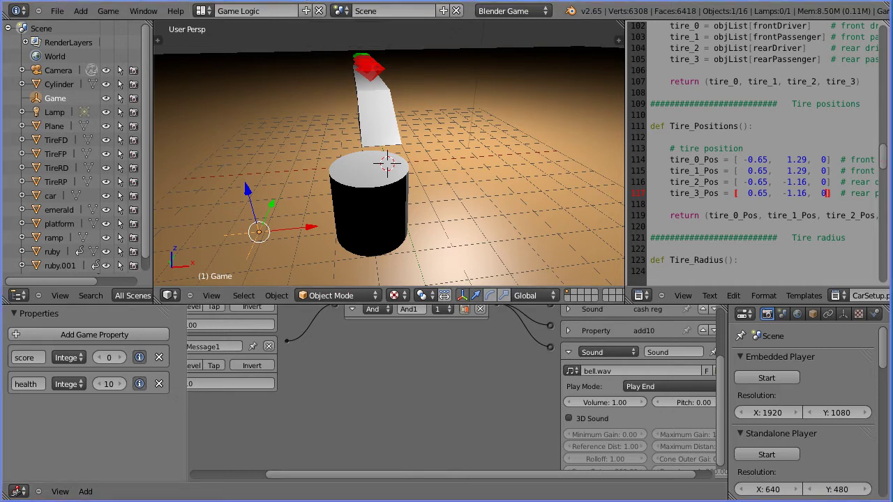
Step: Hide the logic editor's game properties side panel
click(60, 492)
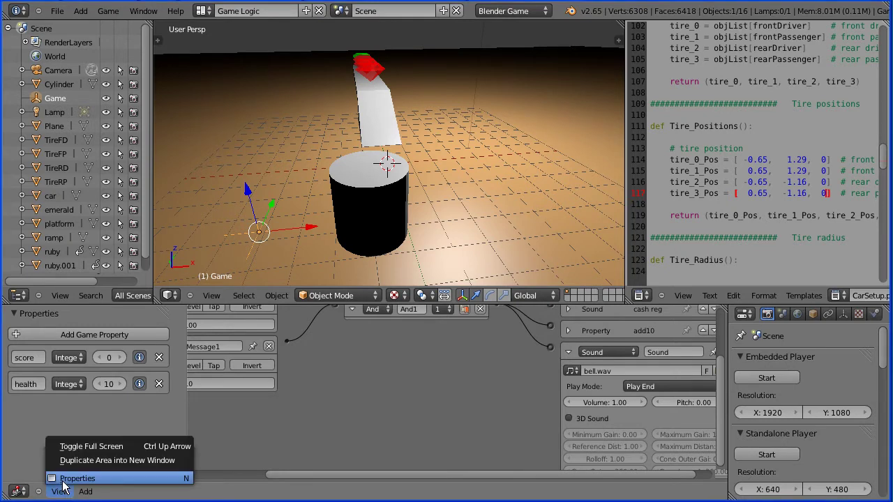
click(156, 480)
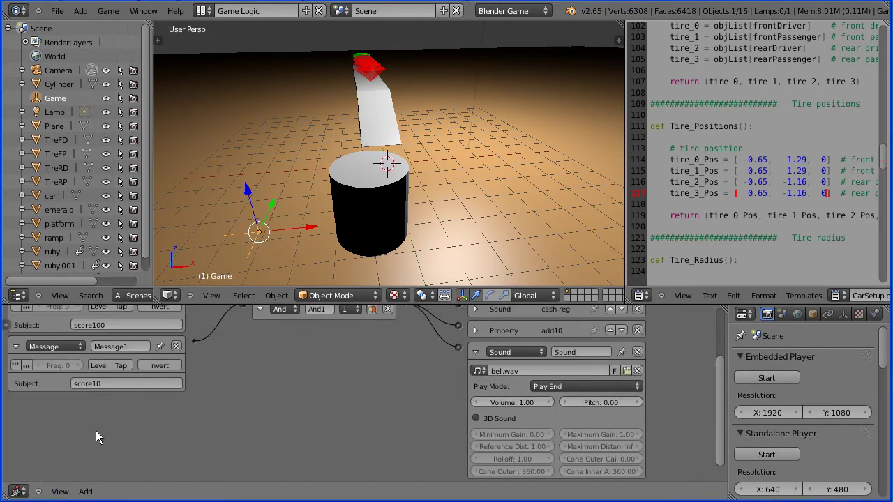
scroll(710, 417, up, 4)
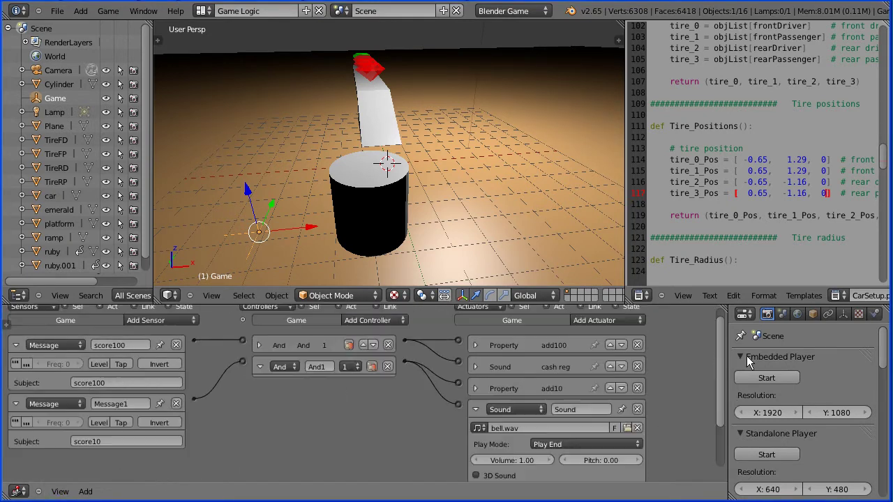
Step: Collapse the score100 and second message sensors, And1 controller and bell sound actuator
click(15, 359)
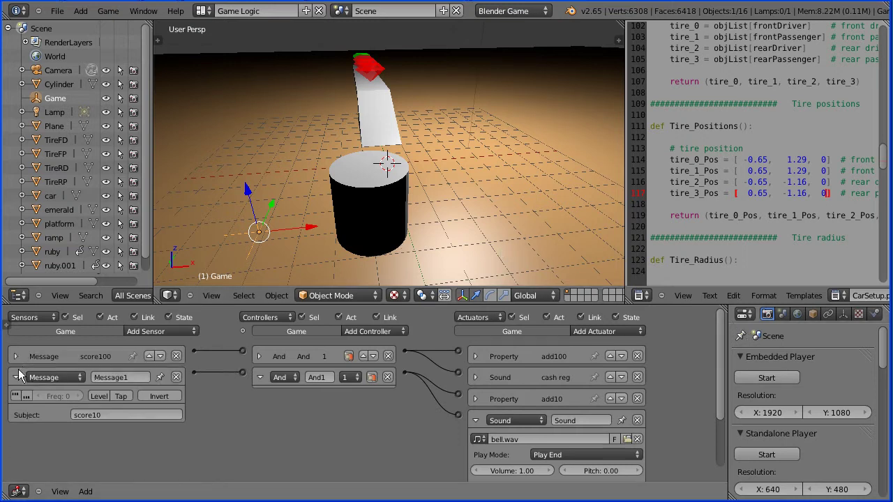
click(17, 379)
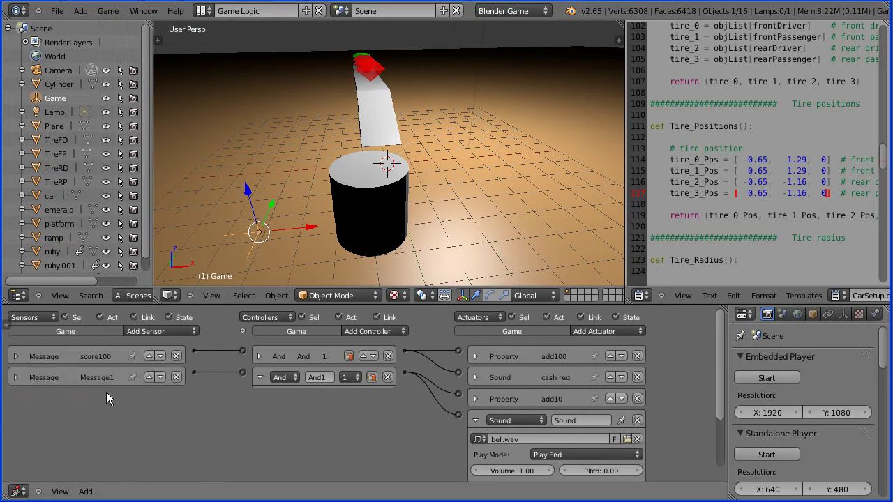
click(260, 377)
click(475, 421)
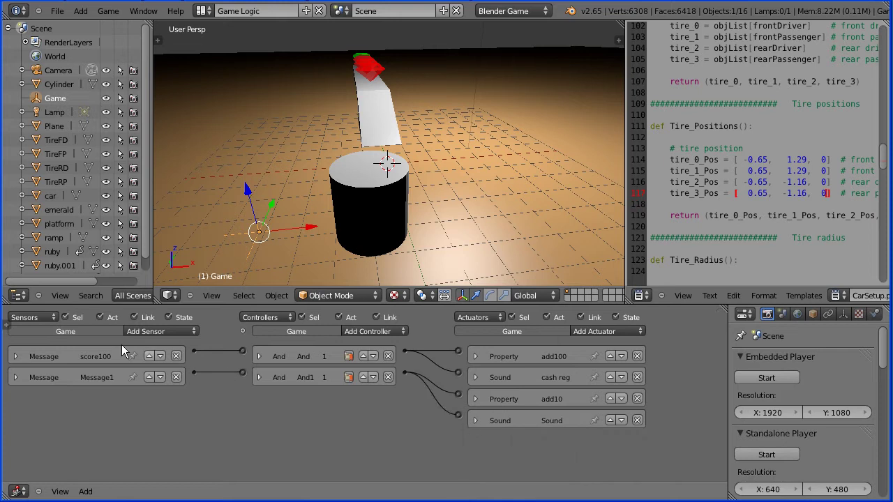
click(164, 332)
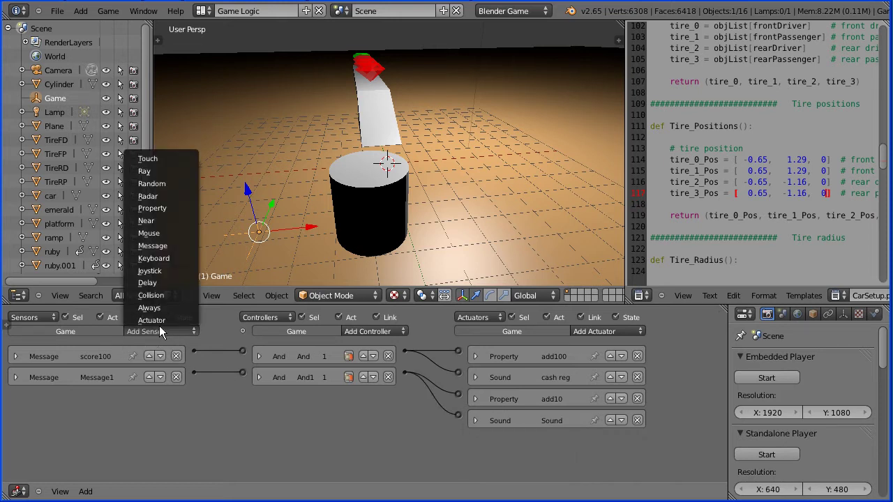
Step: Add a Message sensor, an And controller and a Property actuator to the Game object
click(182, 246)
click(374, 331)
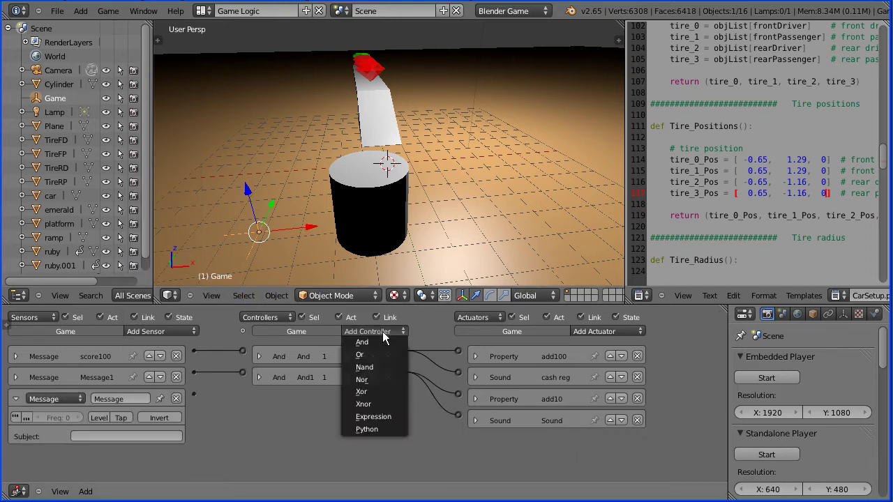
click(378, 345)
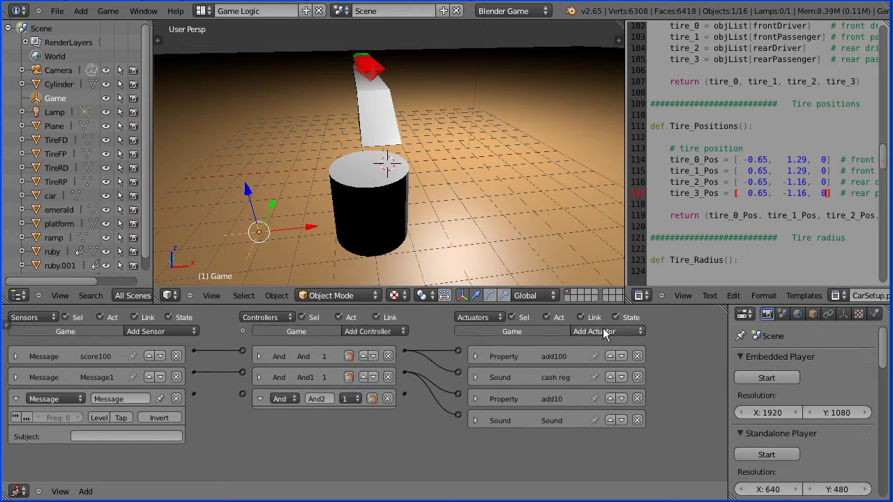
click(603, 332)
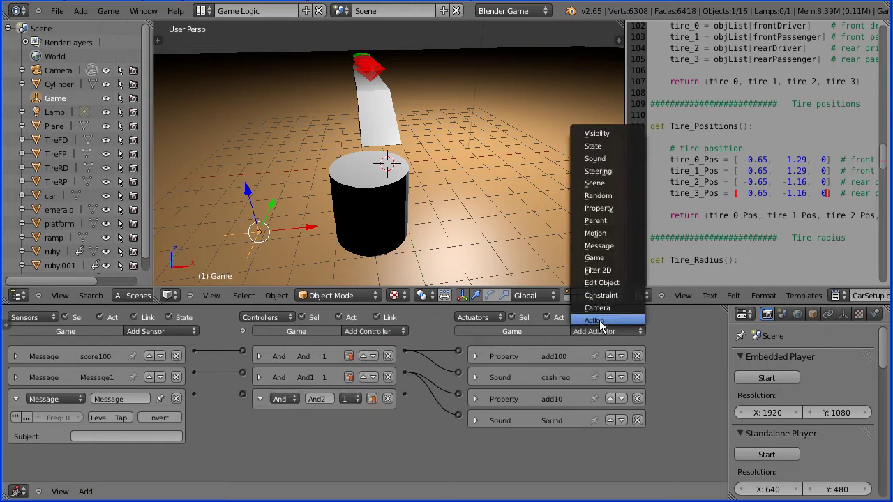
click(630, 207)
Step: Set the Message sensor subject to 'bang' and wire it through And2 to the Property actuator
click(95, 440)
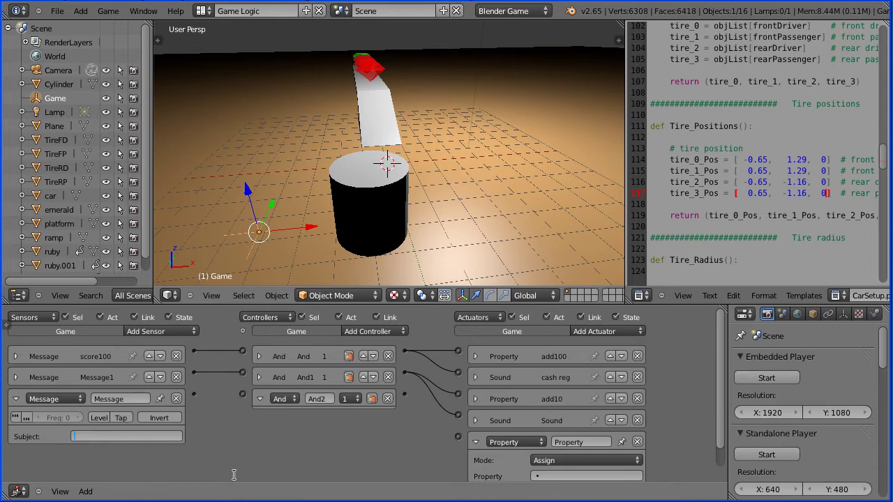
text(bang)
key(Return)
drag(244, 393, 243, 393)
drag(438, 419, 459, 437)
Step: Set the Property actuator to Add mode, value -1, on the health property
click(565, 461)
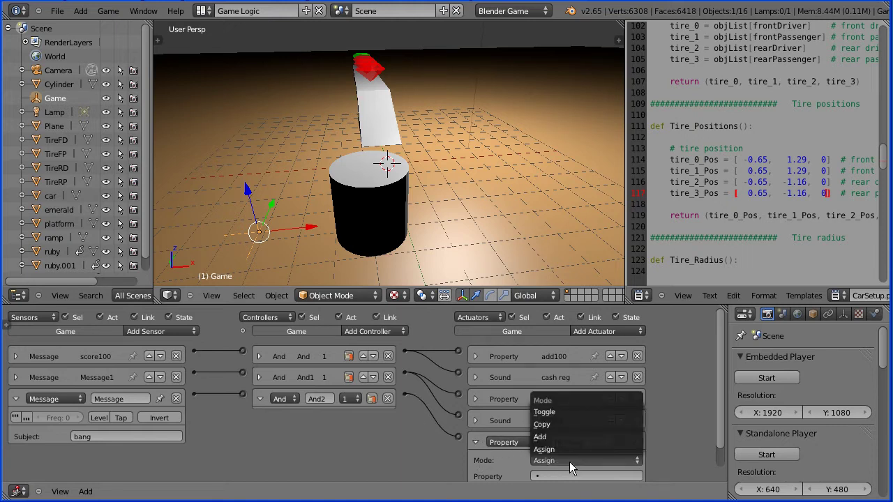
click(560, 430)
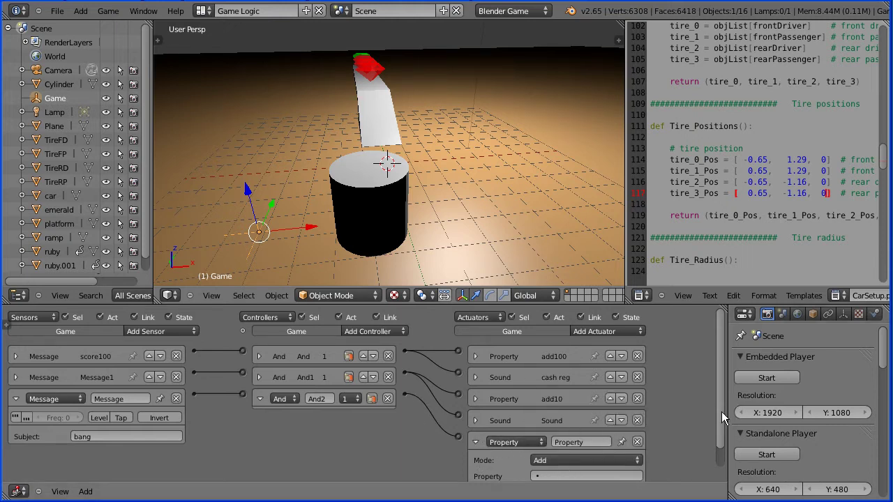
scroll(721, 412, down, 1)
click(579, 472)
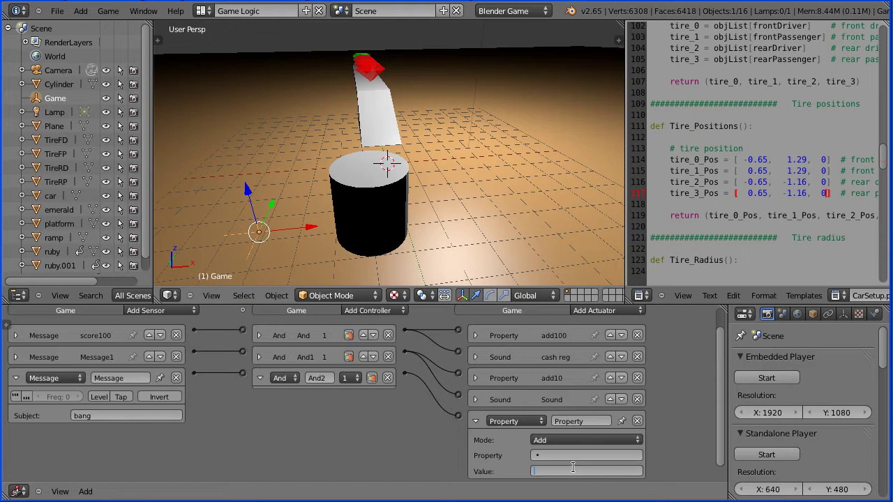
text(-1)
key(Return)
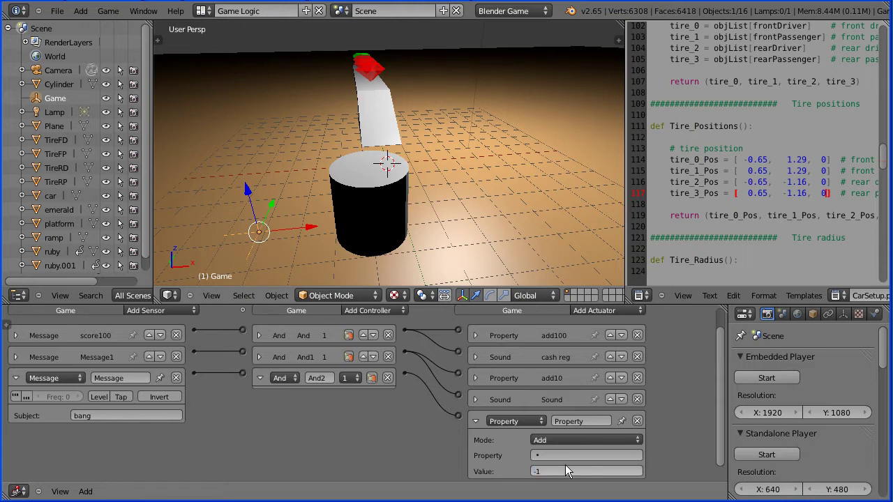
click(536, 456)
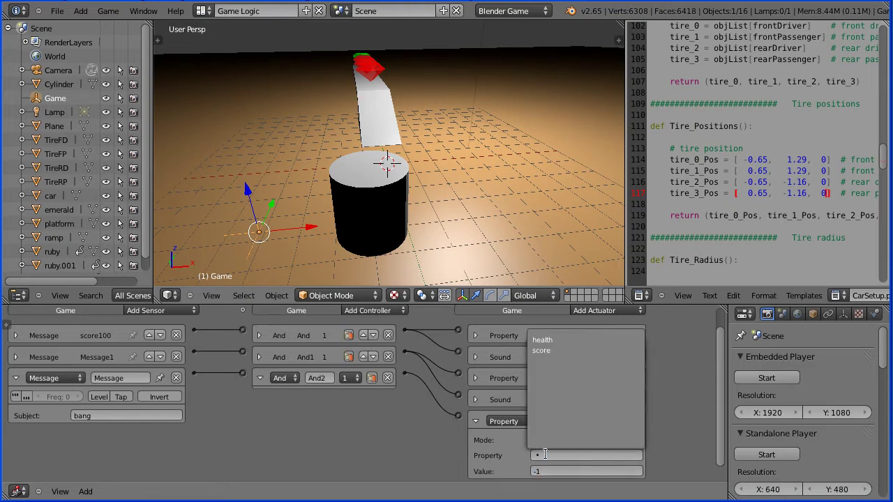
click(563, 340)
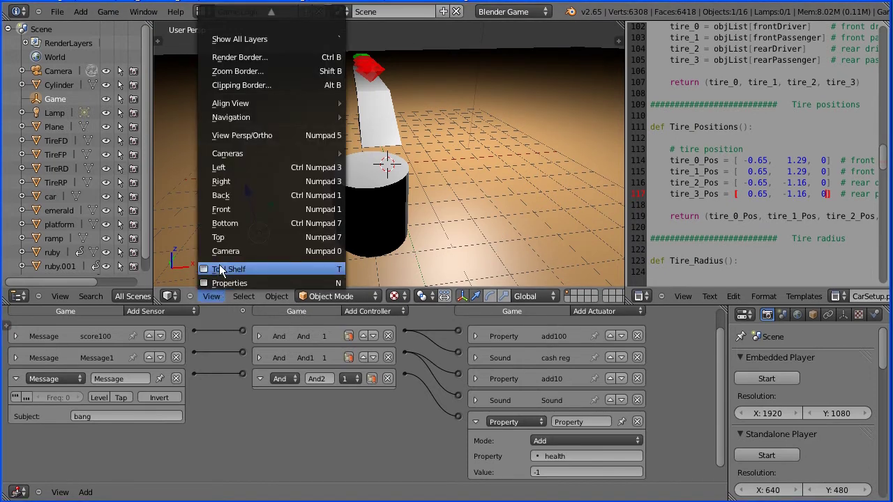
Step: In camera view, test-play the game and see health drop from 10 to 9
click(312, 251)
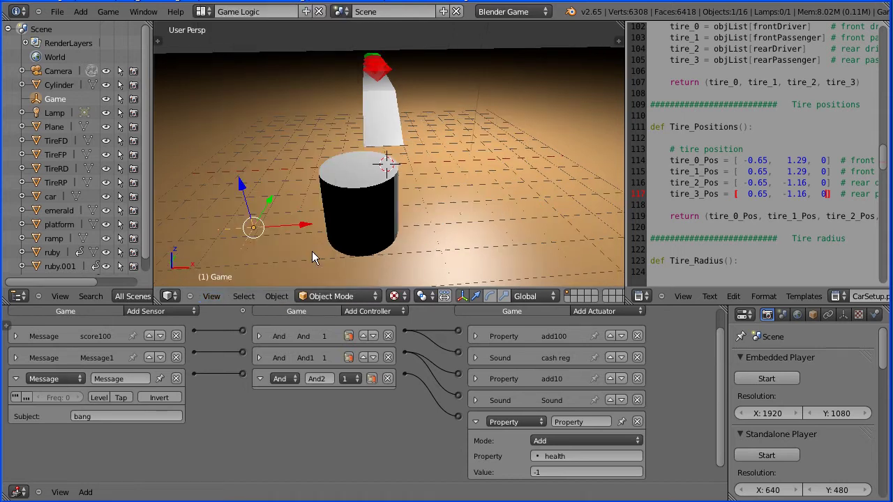
click(761, 378)
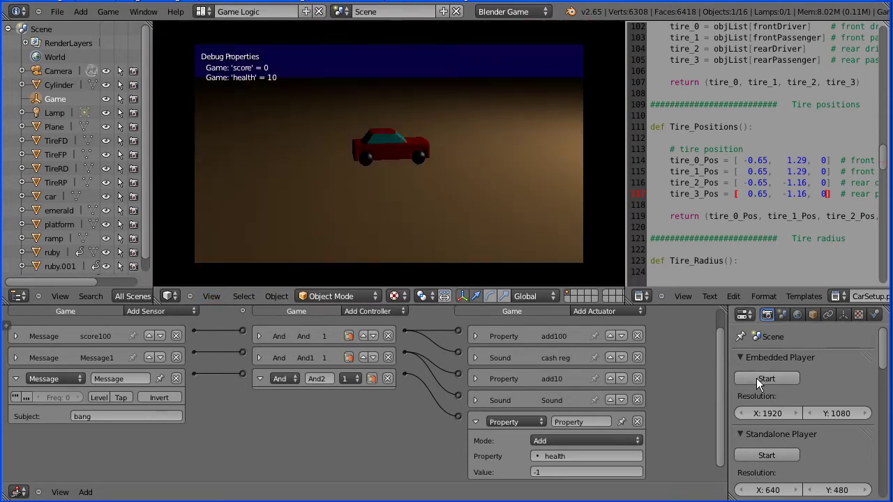
key(Up)
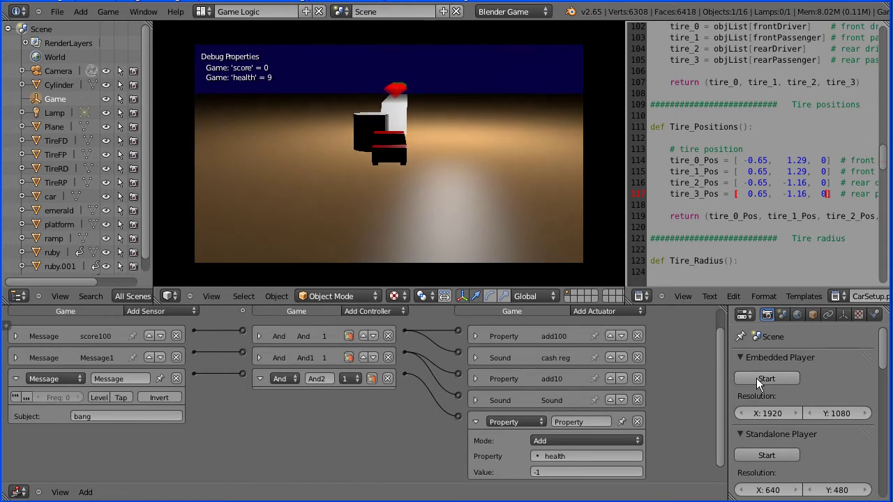
key(Escape)
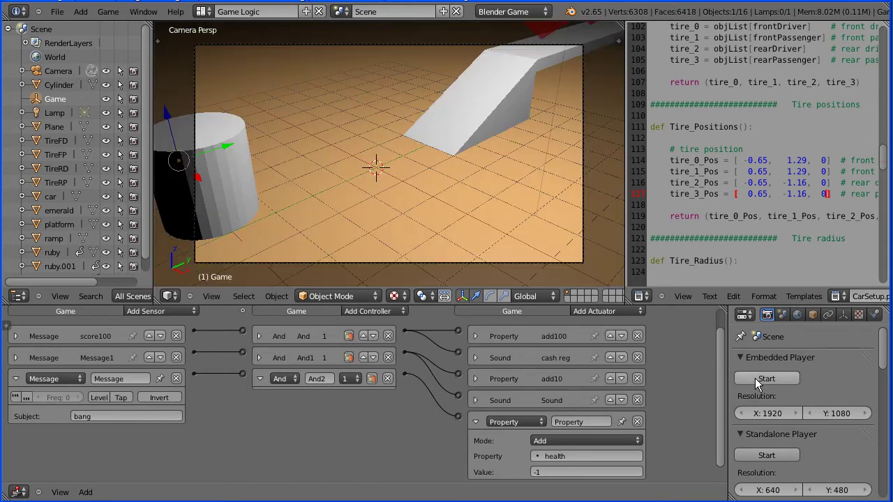
Step: Move the cylinder to the left edge of the camera view and start the game again
right_click(217, 176)
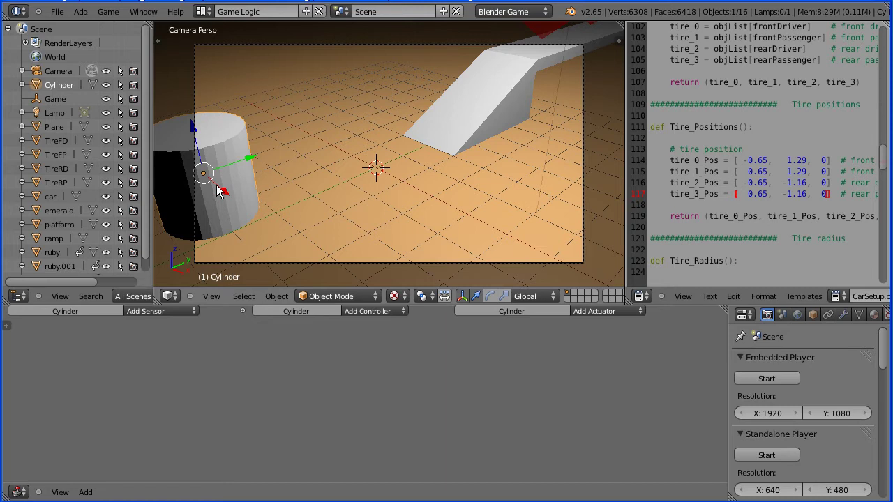
key(g)
click(172, 142)
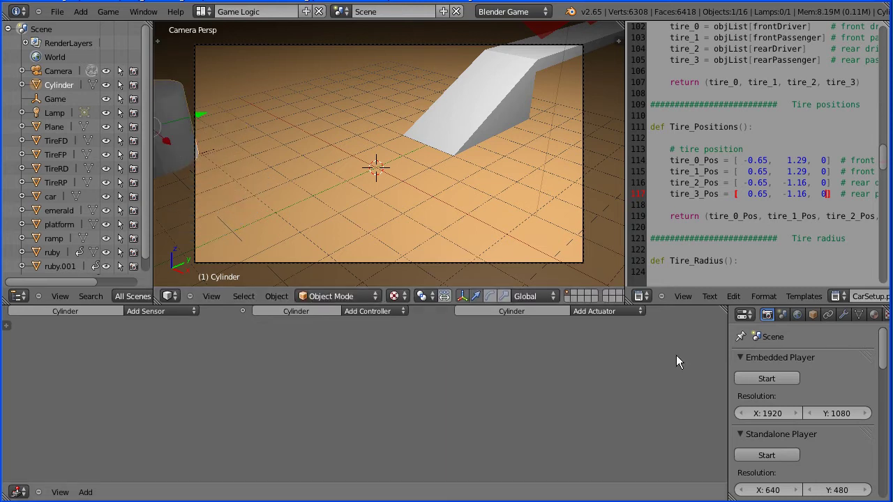
click(749, 380)
key(Up)
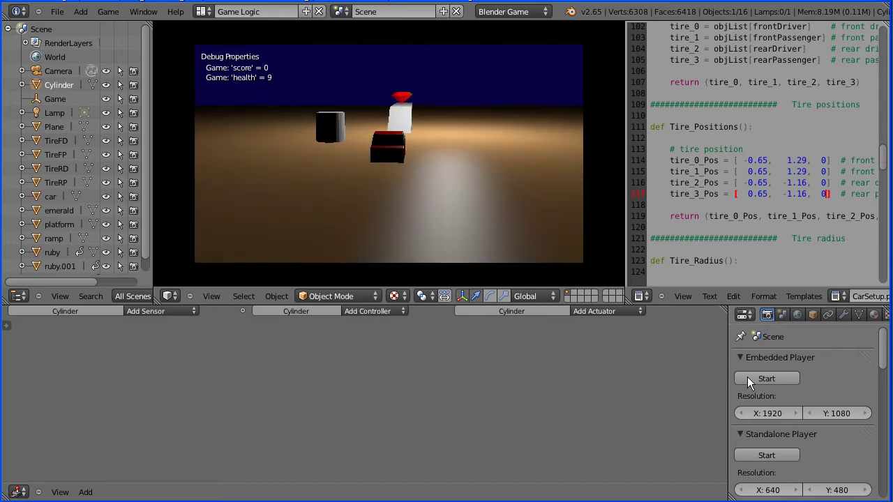
key(Up)
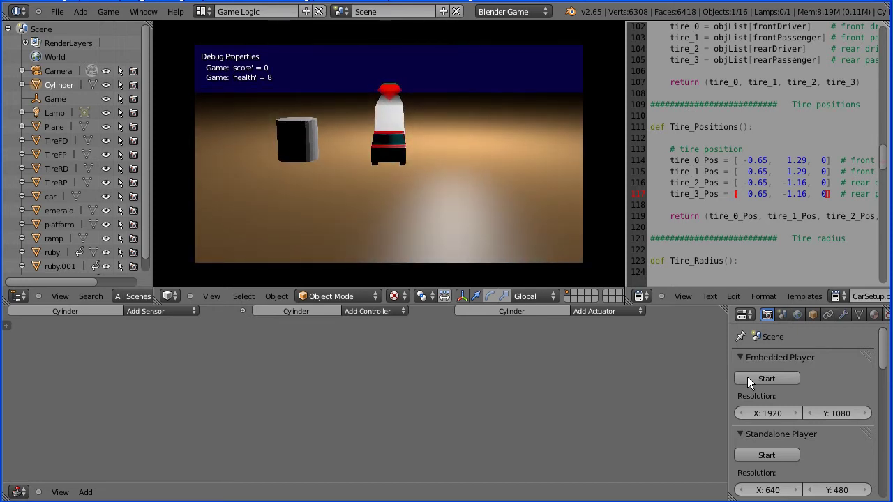
key(Up)
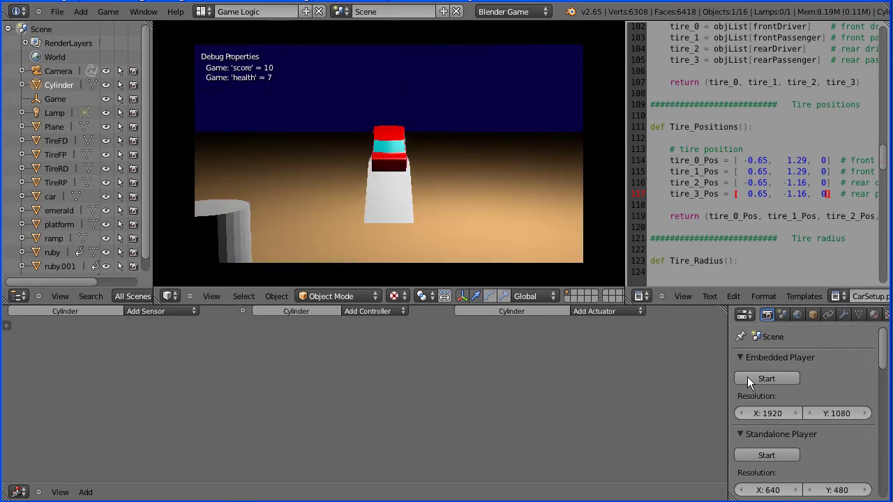
key(Up)
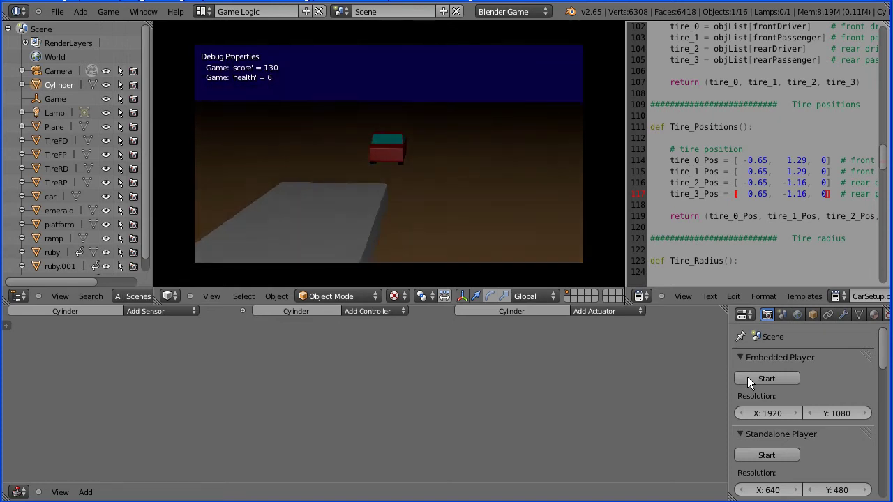
key(Escape)
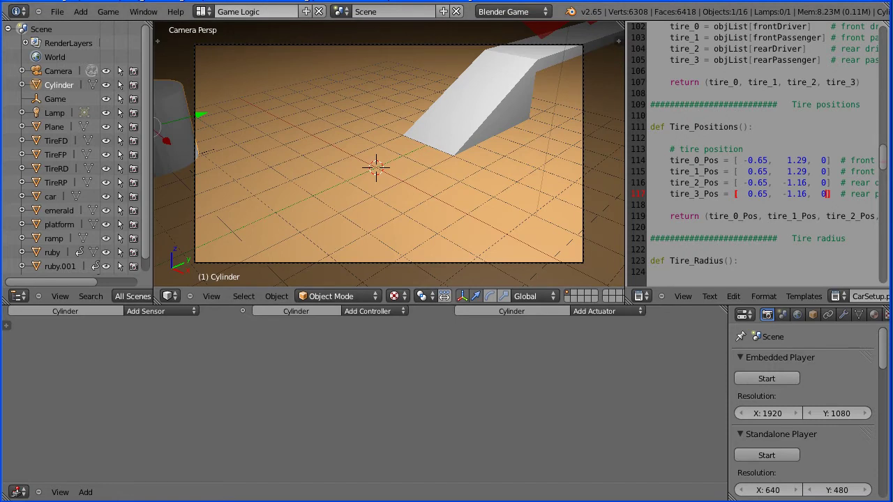
Step: Show the car's logic and toggle its Collision sensor to Material, then back to Property
click(56, 198)
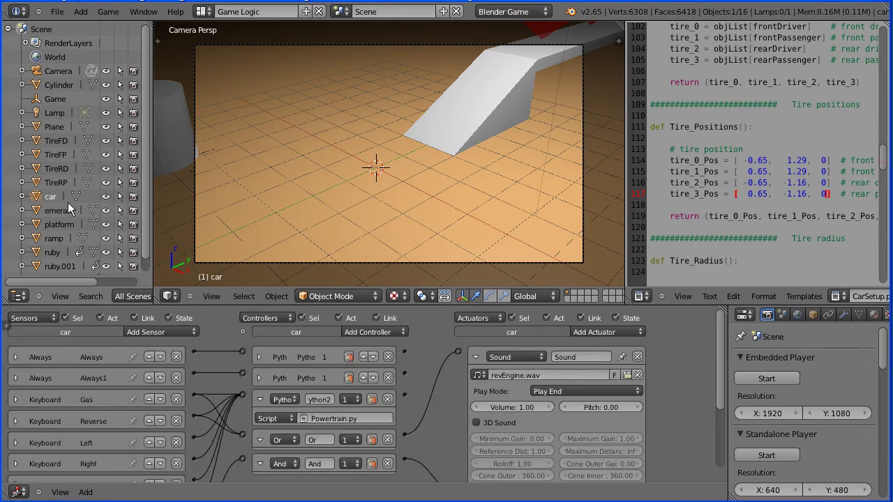
scroll(722, 388, down, 3)
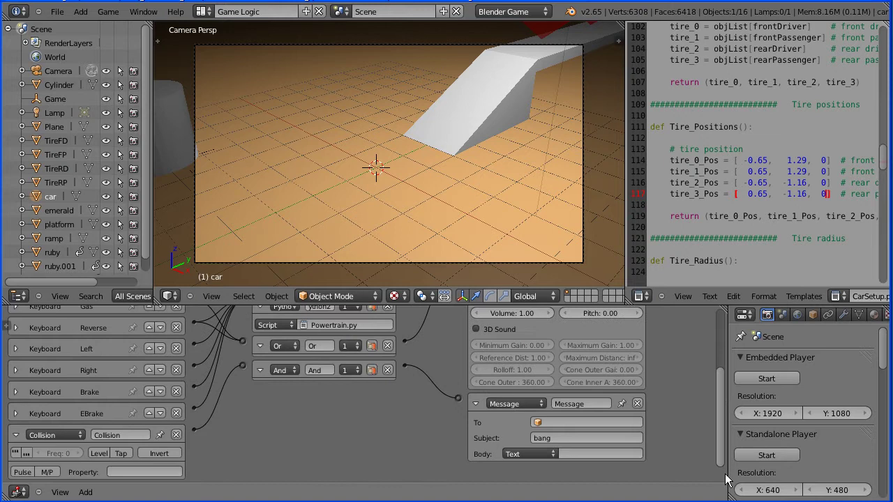
click(49, 473)
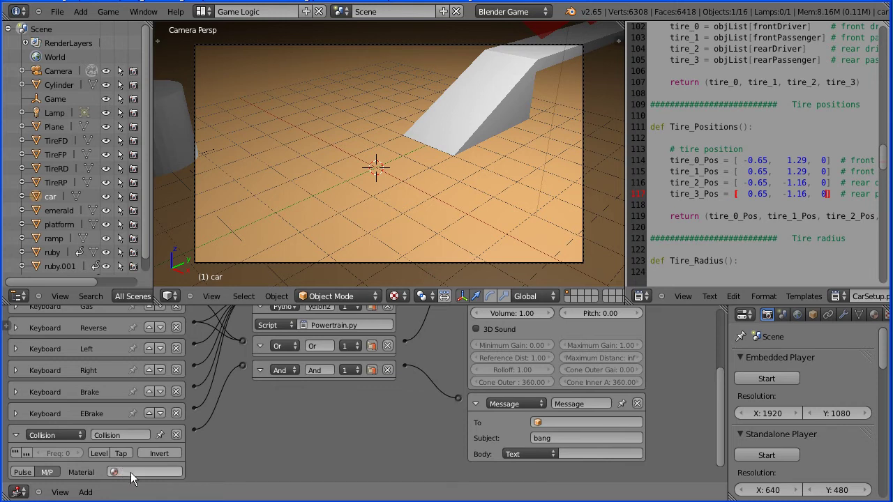
click(49, 473)
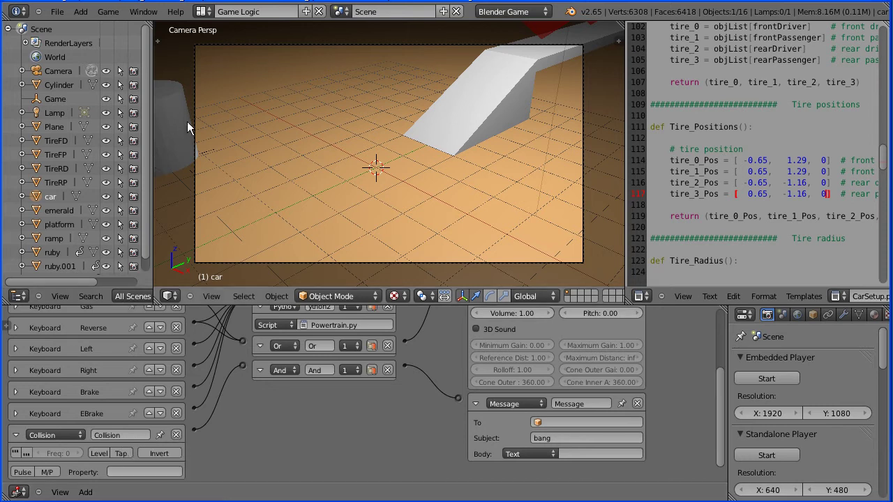
Step: In the Default layout, give the cylinder a new material named 'obstacle'
click(204, 12)
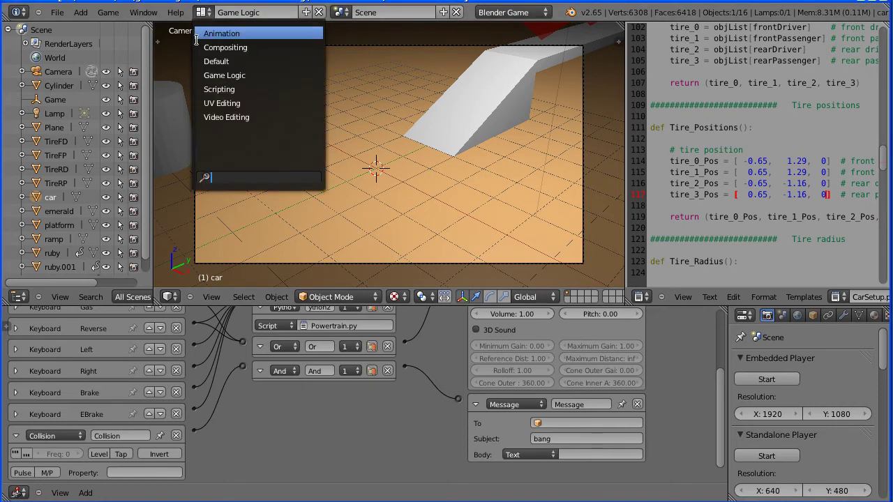
click(293, 62)
right_click(214, 273)
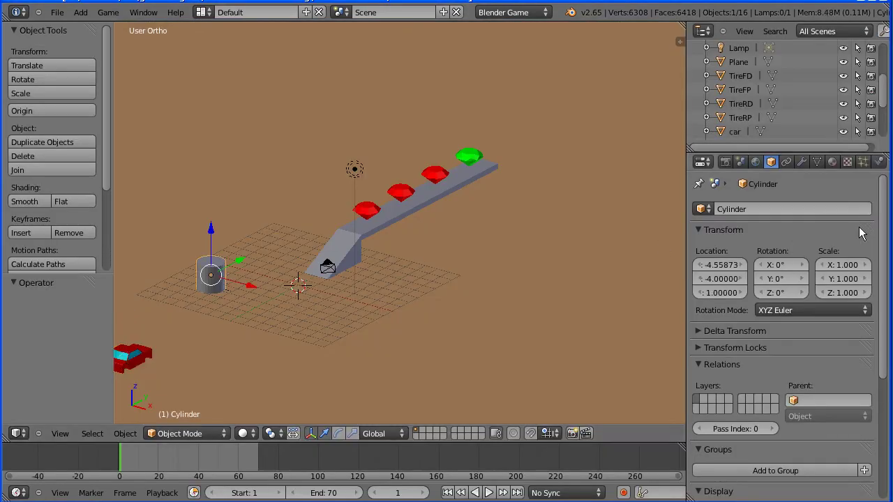
click(833, 162)
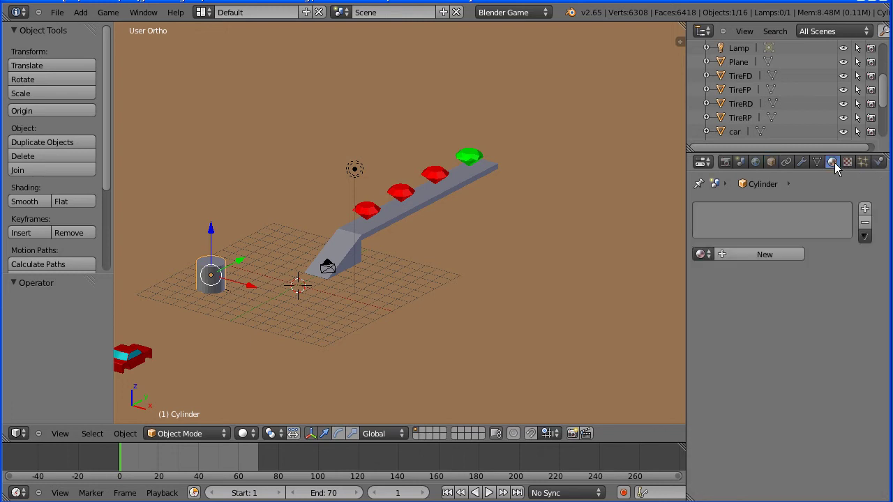
click(748, 252)
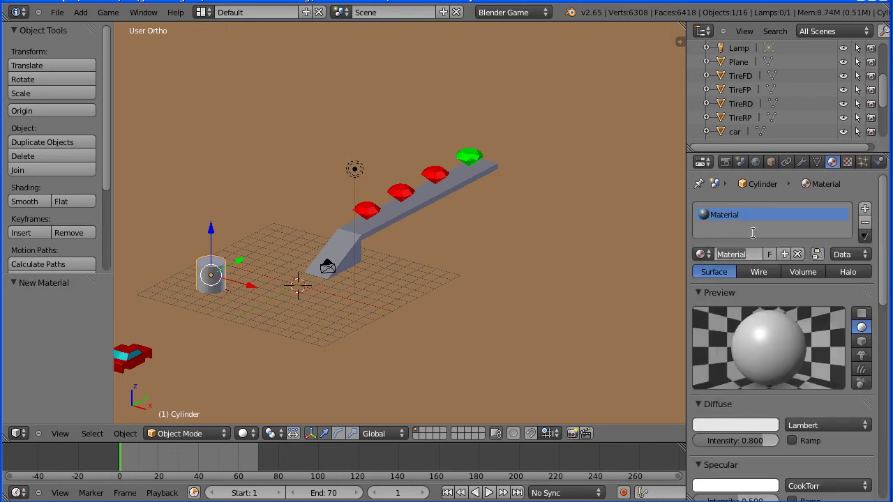
text(d)
text(bstacle)
key(Return)
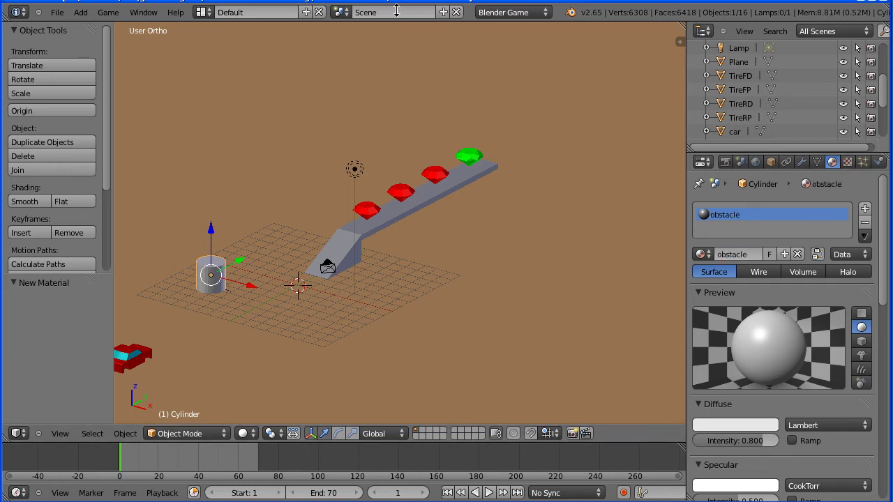
click(81, 12)
Step: Add a new cube mesh to the scene and show its object transform settings
mouse_move(90, 28)
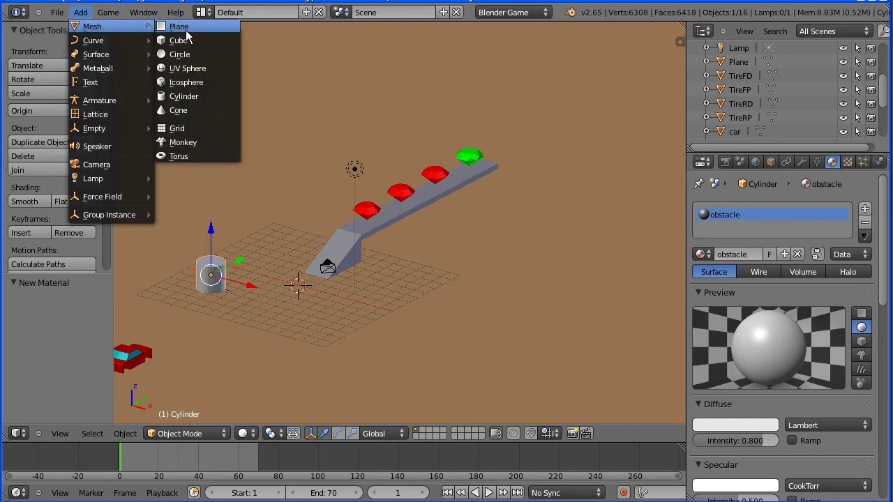
click(232, 42)
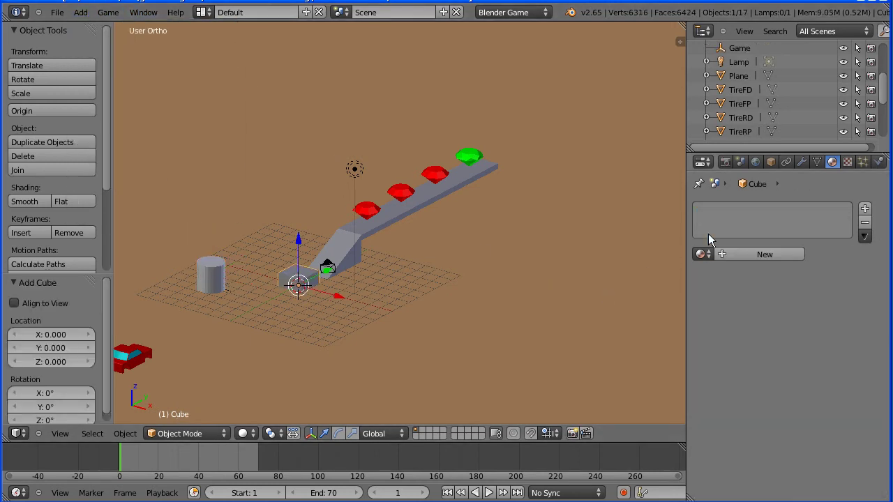
click(772, 161)
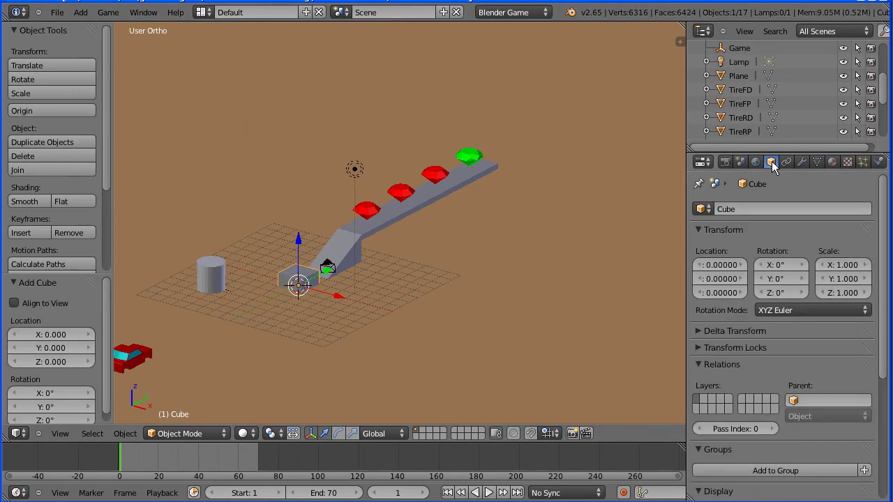
Step: Set the cube's location to X 2, Y -4, Z 1
click(726, 265)
text(2)
key(Tab)
key(BackSpace)
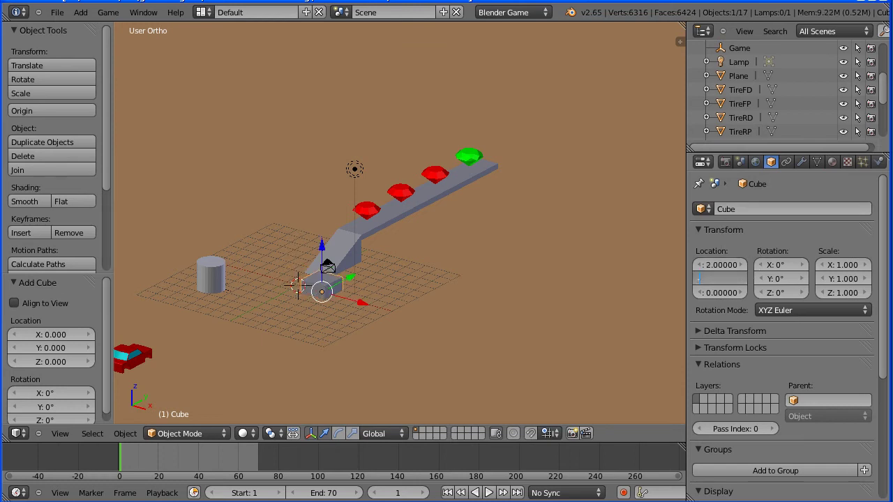
text(-4)
key(Tab)
text(1)
key(Return)
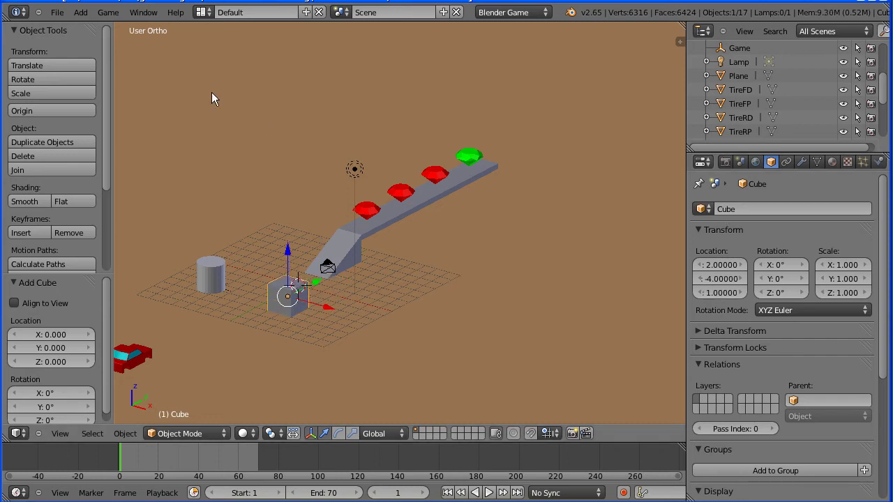
click(201, 12)
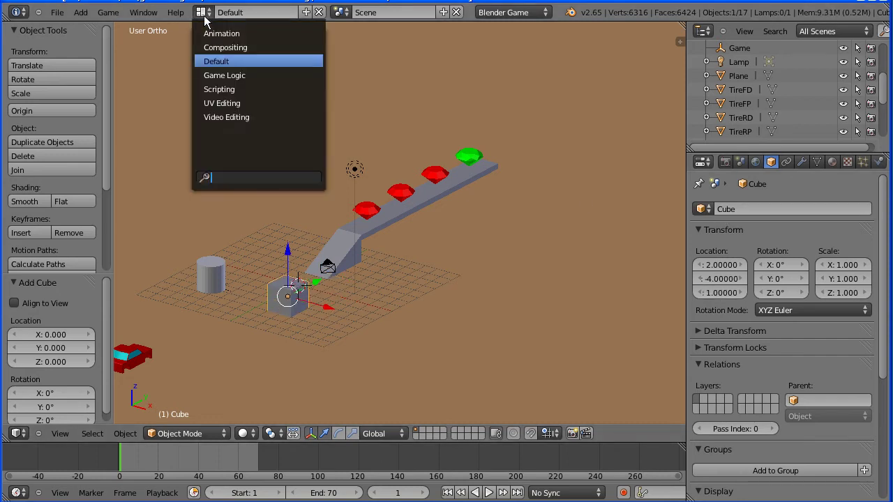
Step: In the Game Logic layout, give the cube a Float game property named 'collide'
click(282, 77)
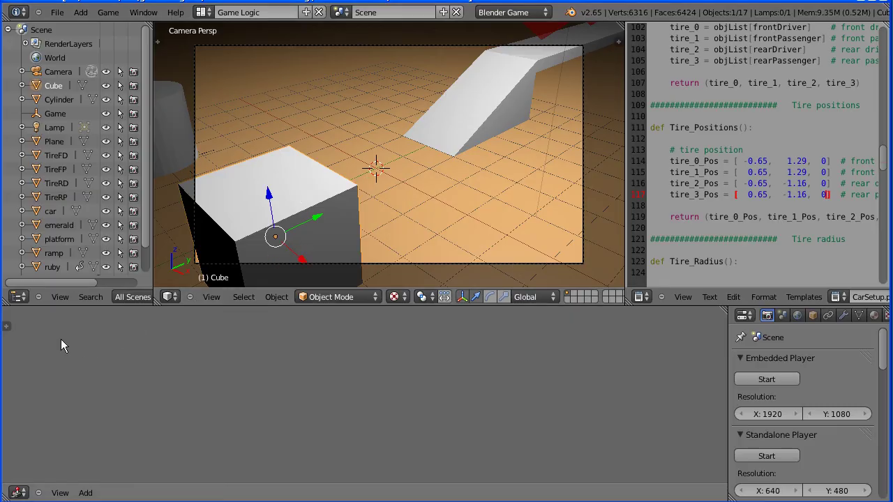
click(6, 326)
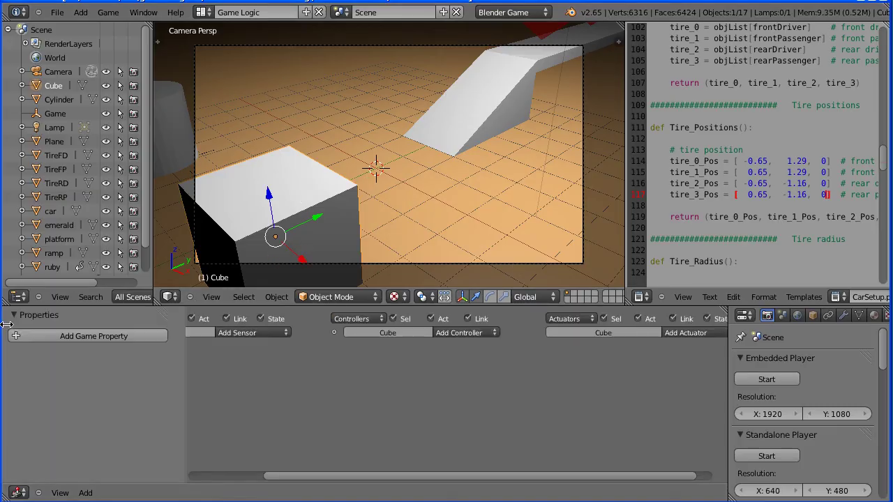
click(85, 336)
click(21, 360)
text(co)
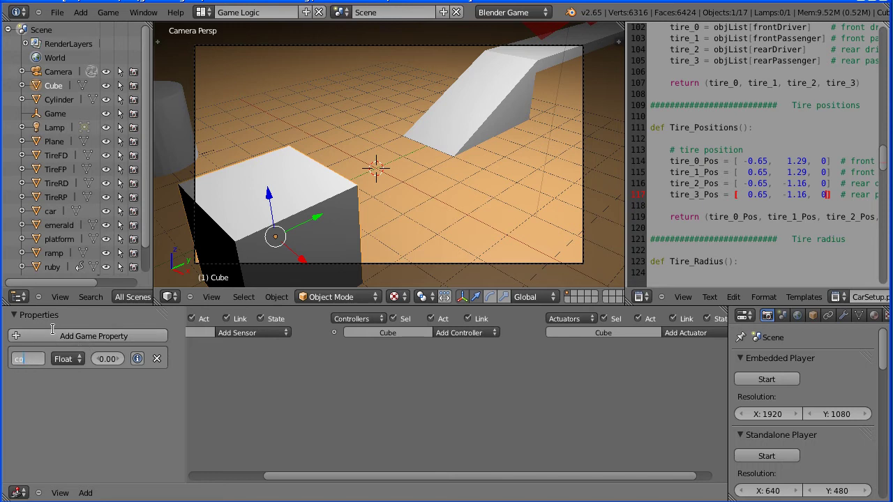
text(llide)
key(Return)
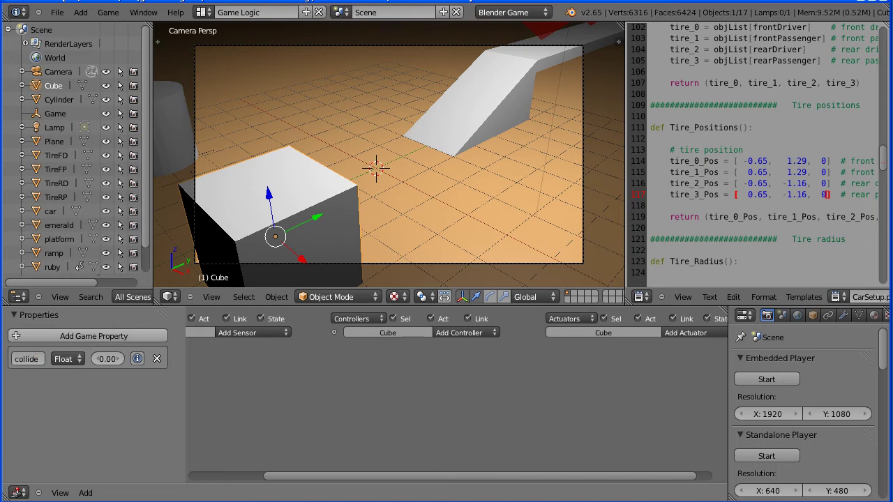
click(51, 212)
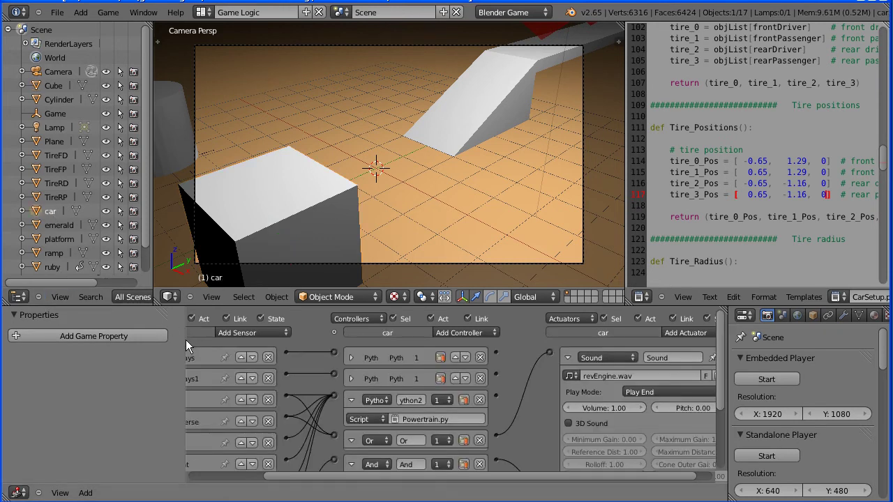
Step: Enter 'collide' as the car Collision sensor's Property filter and test-run the game
drag(182, 340, 4, 340)
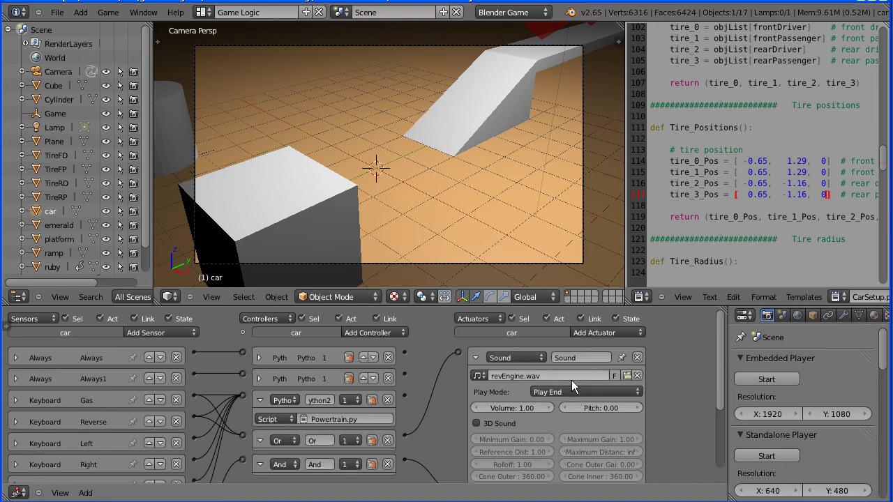
drag(721, 369, 720, 454)
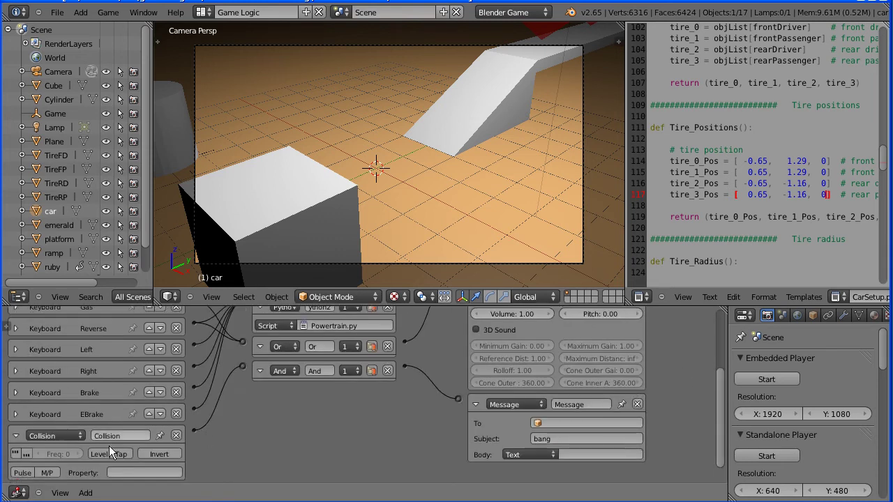
click(132, 473)
text(collide)
key(Return)
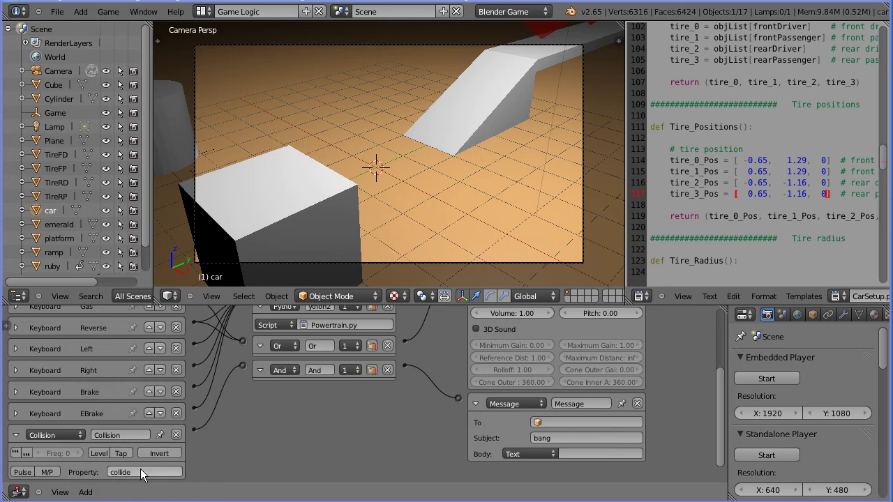
click(768, 378)
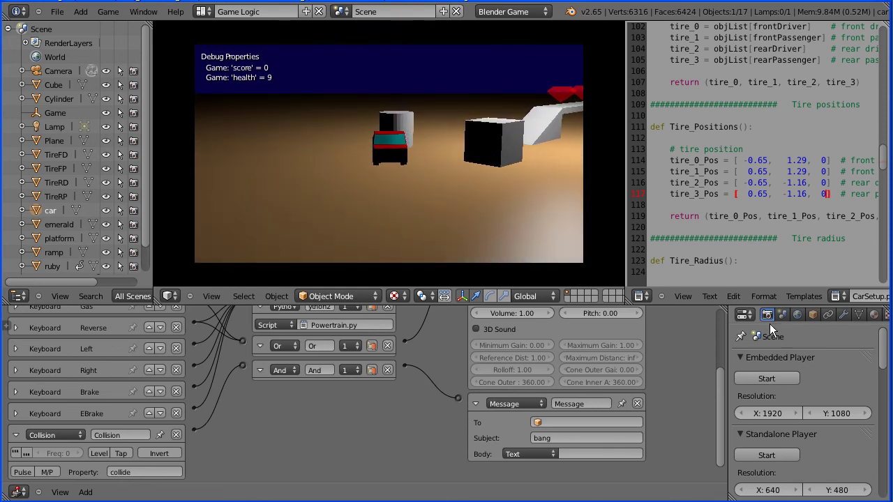
key(Escape)
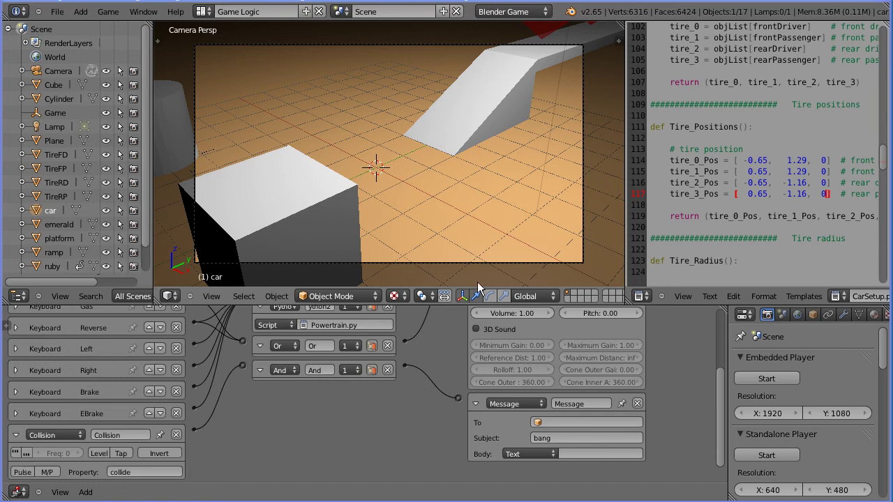
Step: Add a second Collision sensor to the car that matches the obstacle material
drag(723, 422, 722, 348)
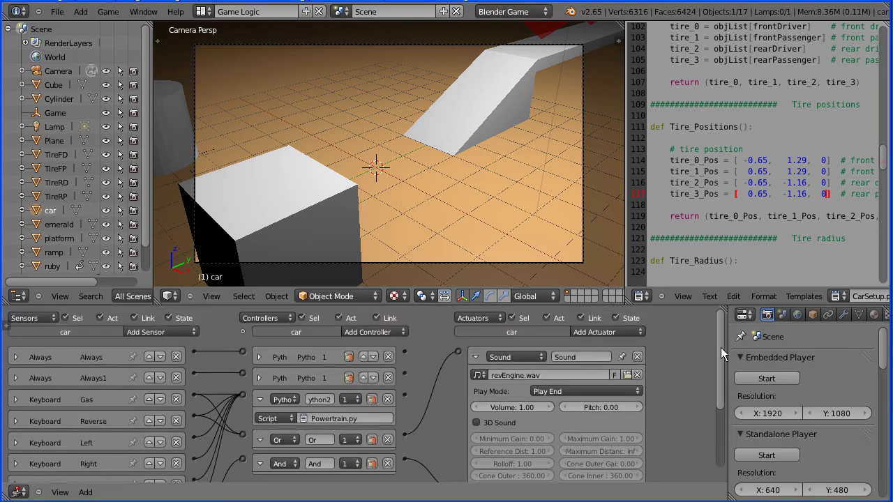
click(169, 331)
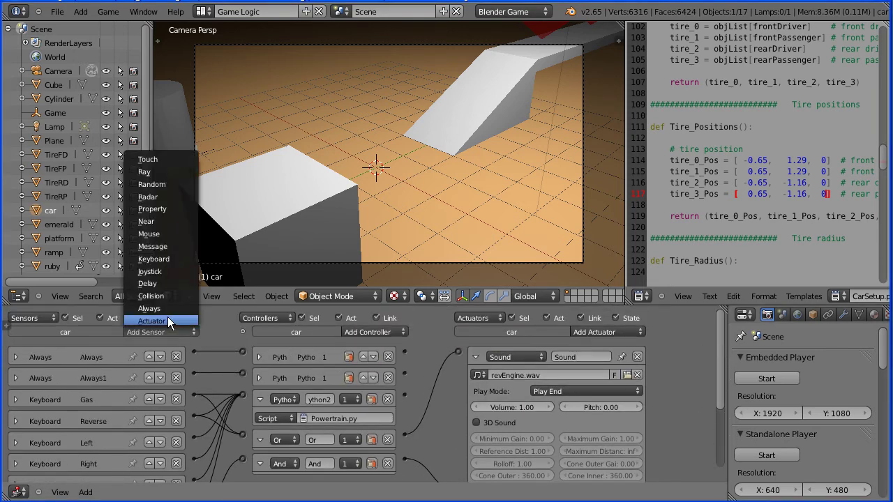
click(172, 298)
drag(717, 362, 719, 455)
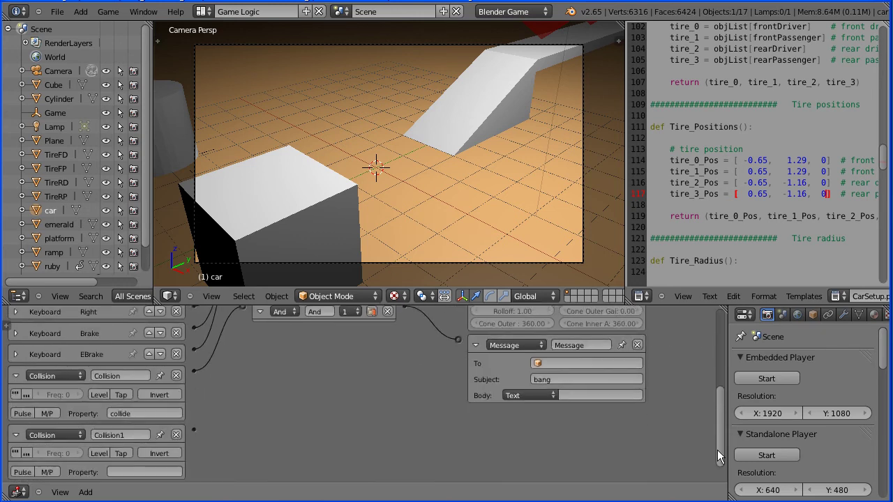
click(47, 472)
click(149, 473)
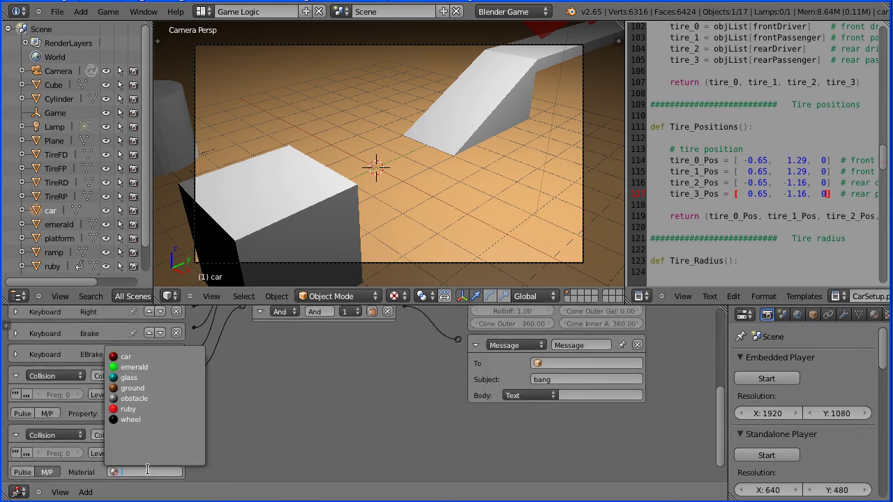
click(176, 399)
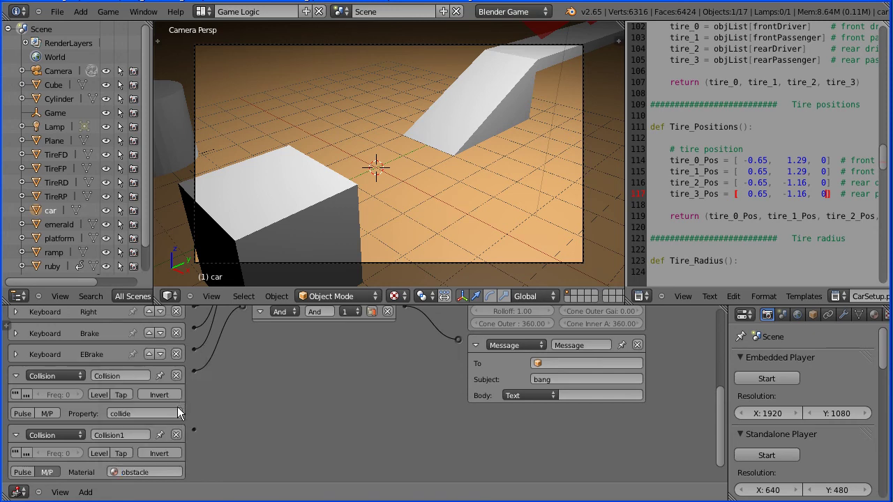
Step: Change the controller from And to Or and link the Collision1 sensor to it
click(285, 312)
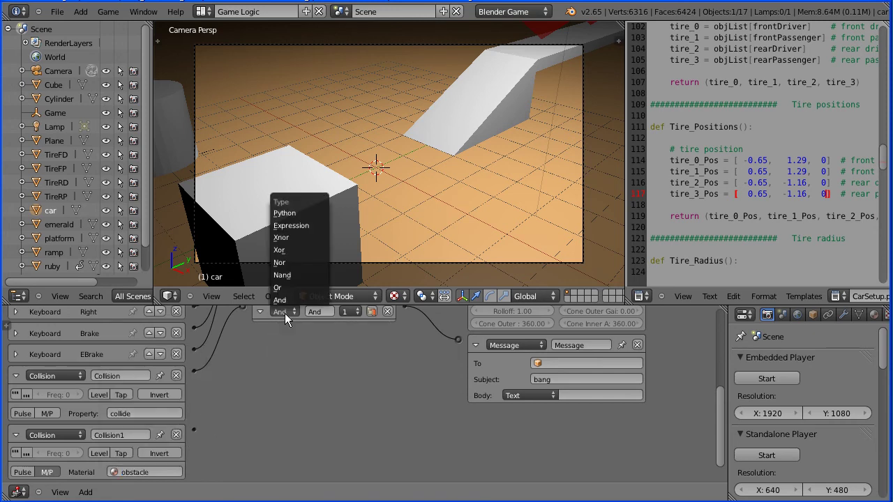
click(286, 288)
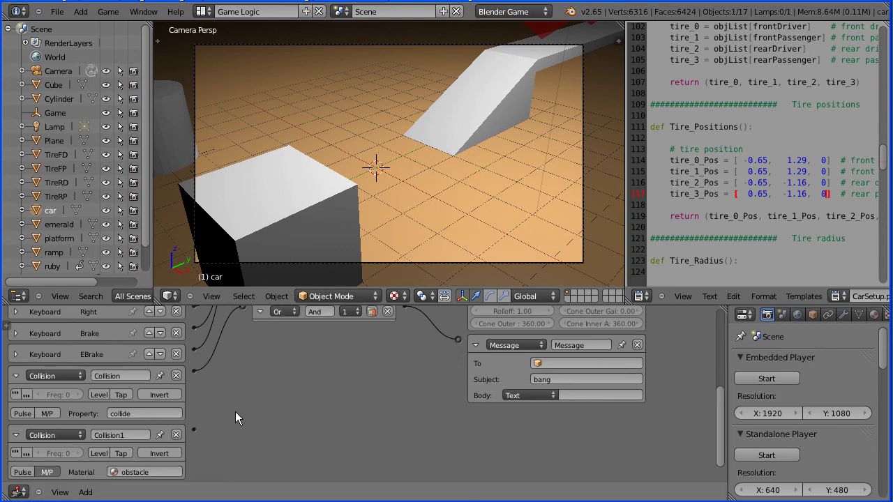
drag(194, 429, 245, 307)
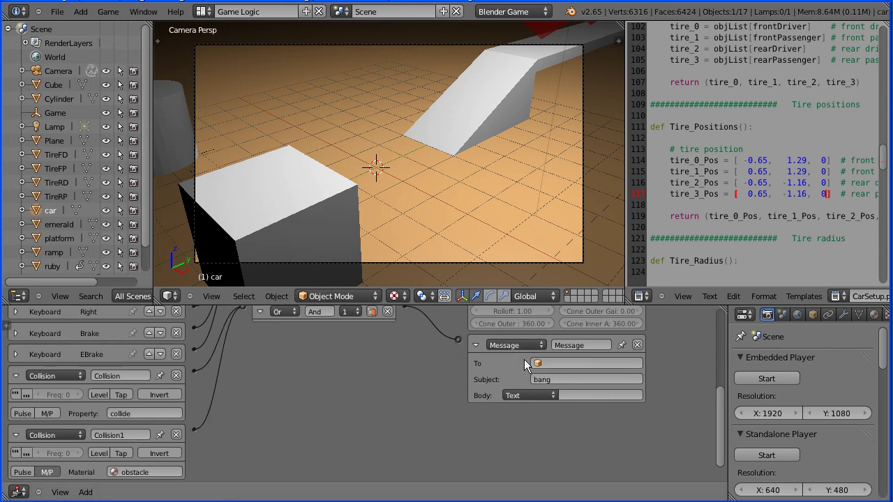